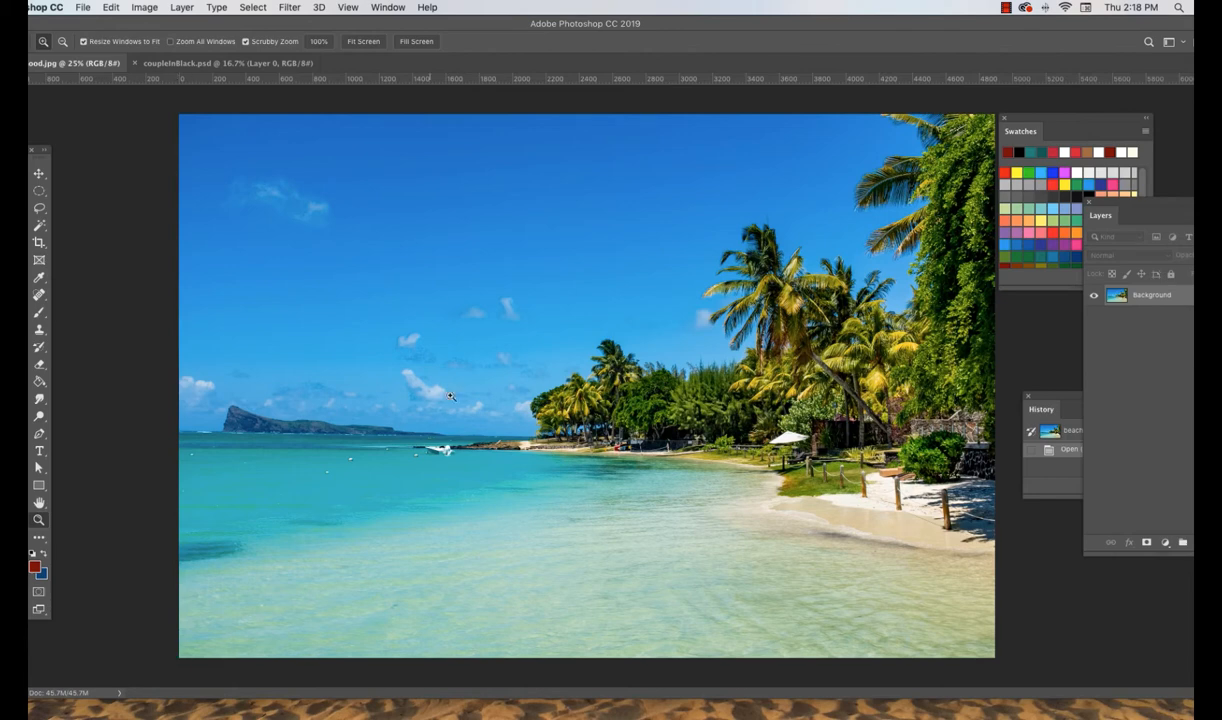
Set the document's ruler units to inches
right_click(401, 82)
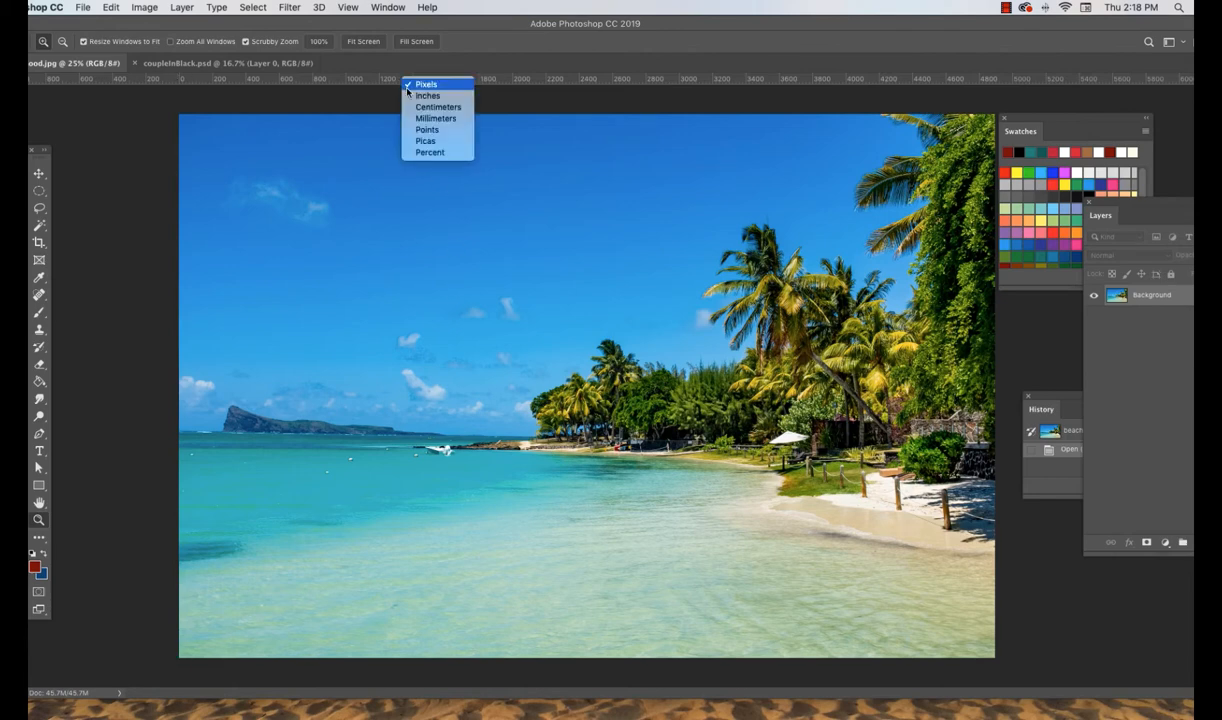
left_click(418, 95)
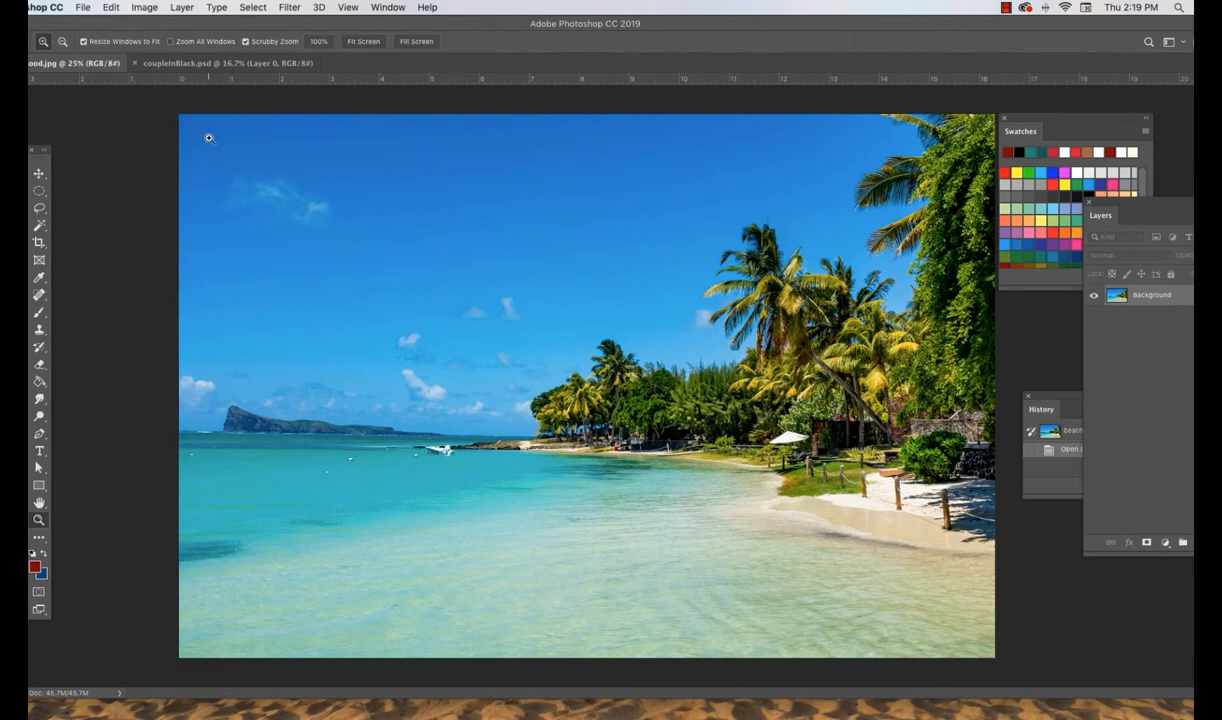
Magnify the upper-left corner of the beach photo to examine the individual pixels within the first inch
left_click(210, 138)
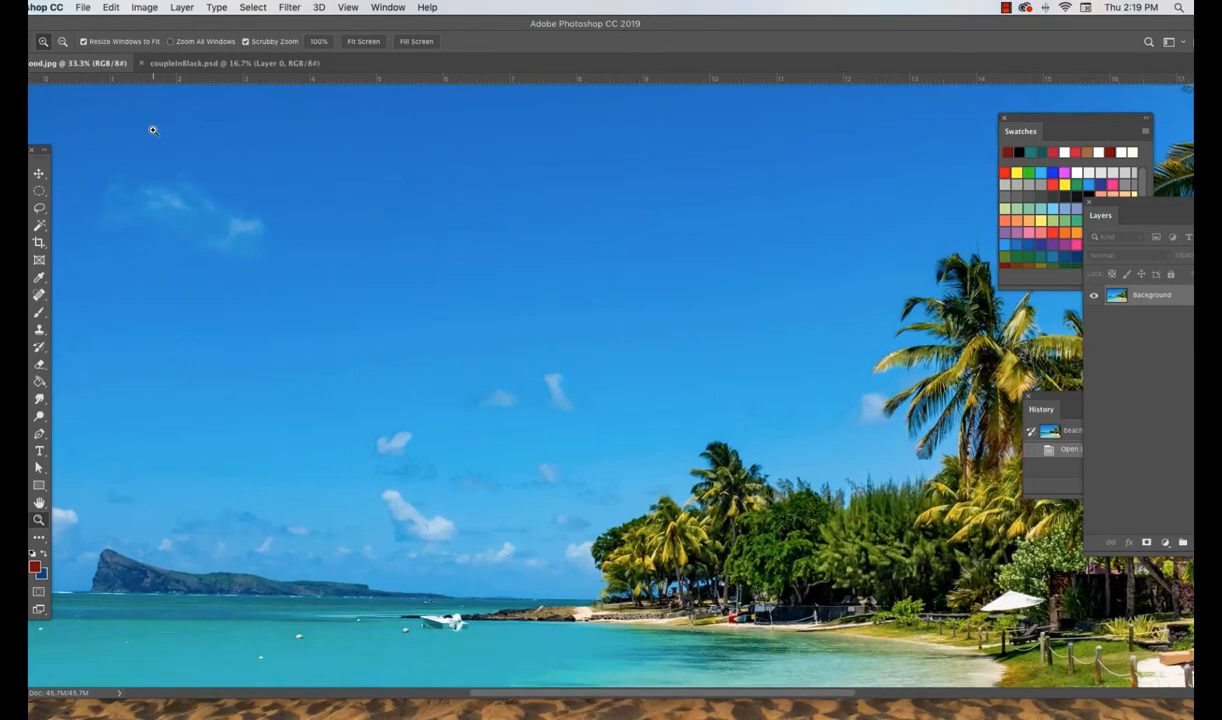
left_click(150, 126)
left_click_drag(87, 125, 305, 276)
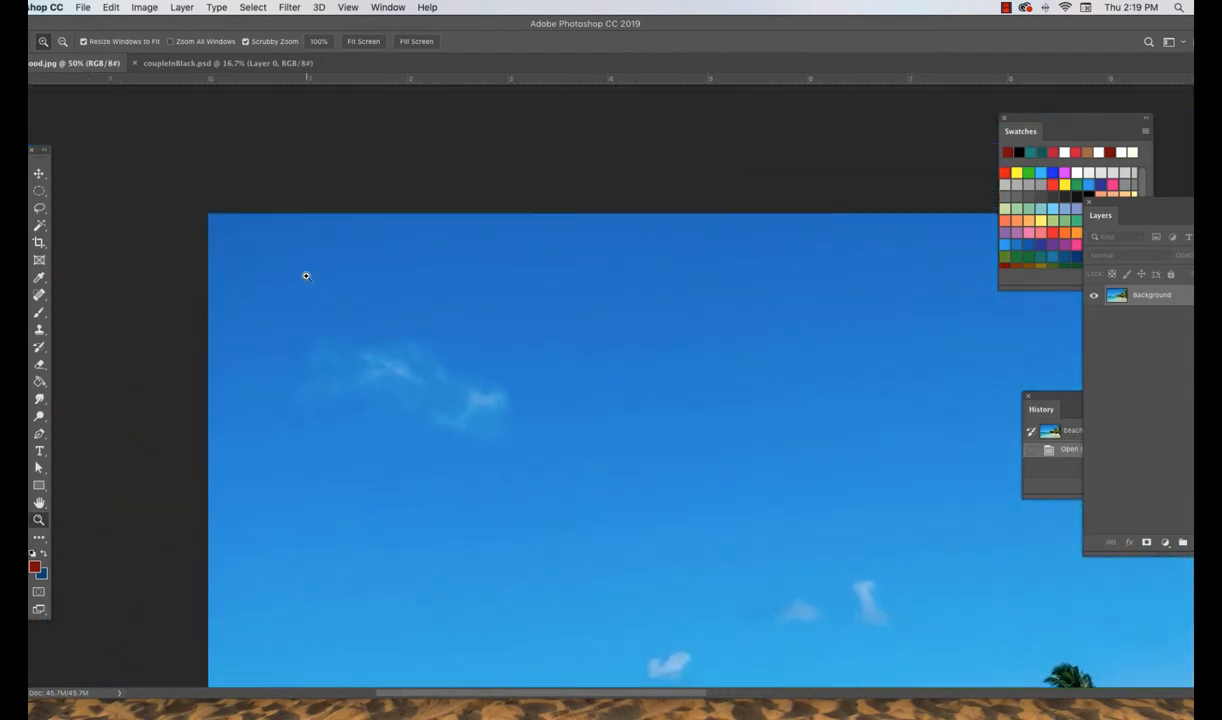
left_click(311, 296)
left_click(311, 296)
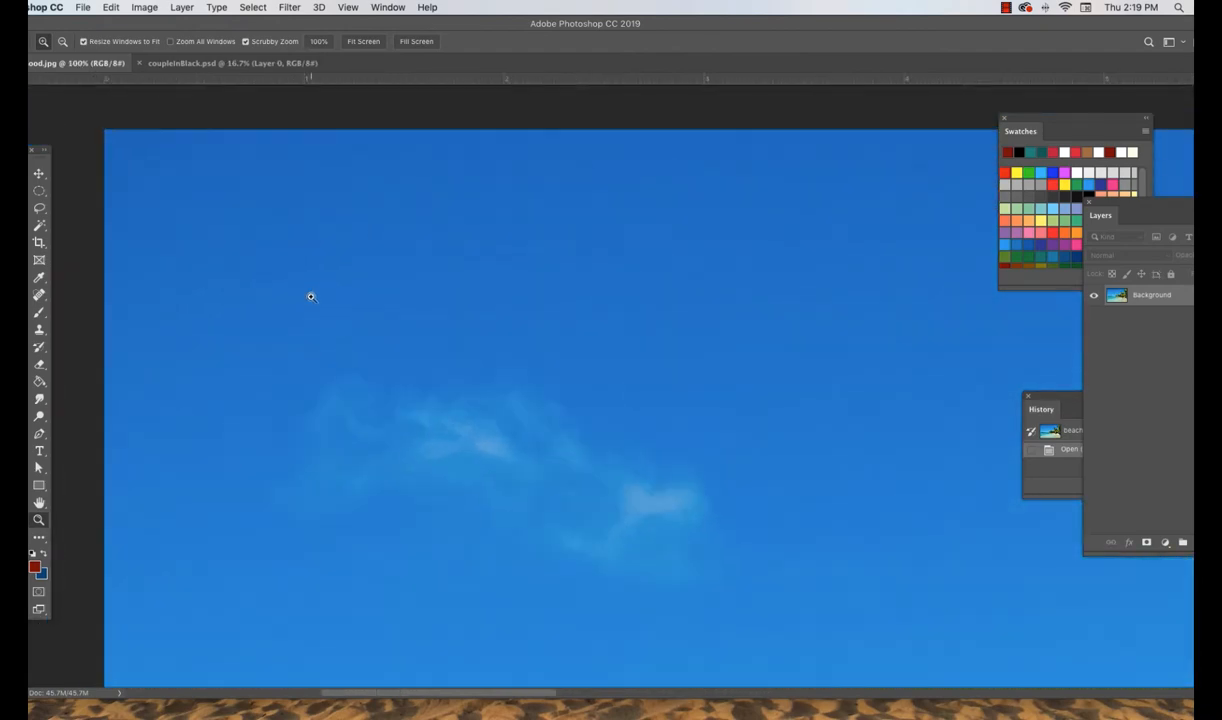
left_click(311, 296)
left_click_drag(166, 207, 364, 259)
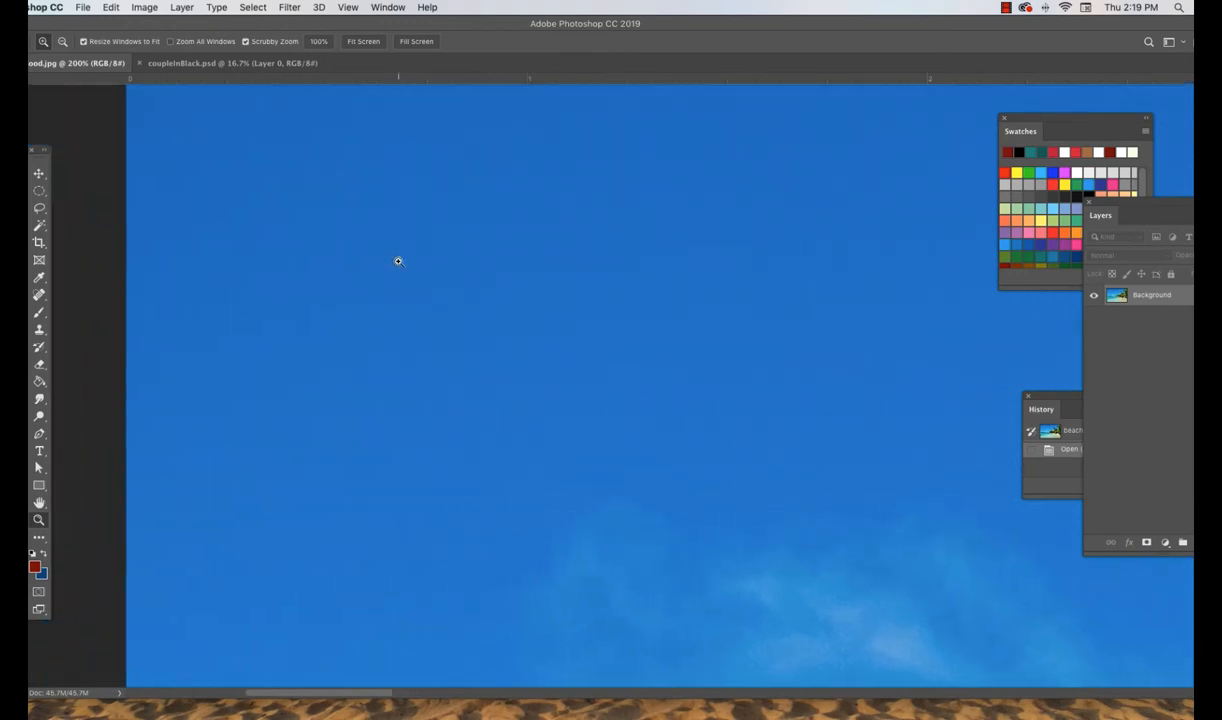
left_click(329, 155)
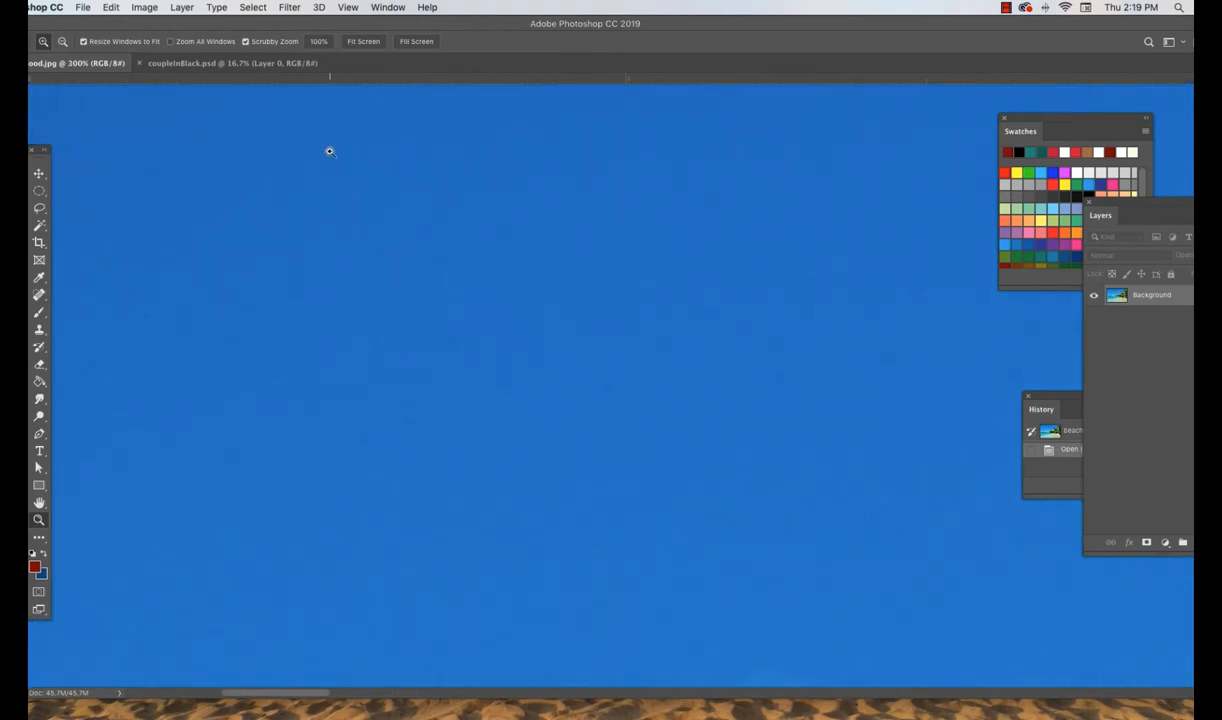
left_click_drag(328, 164, 363, 286)
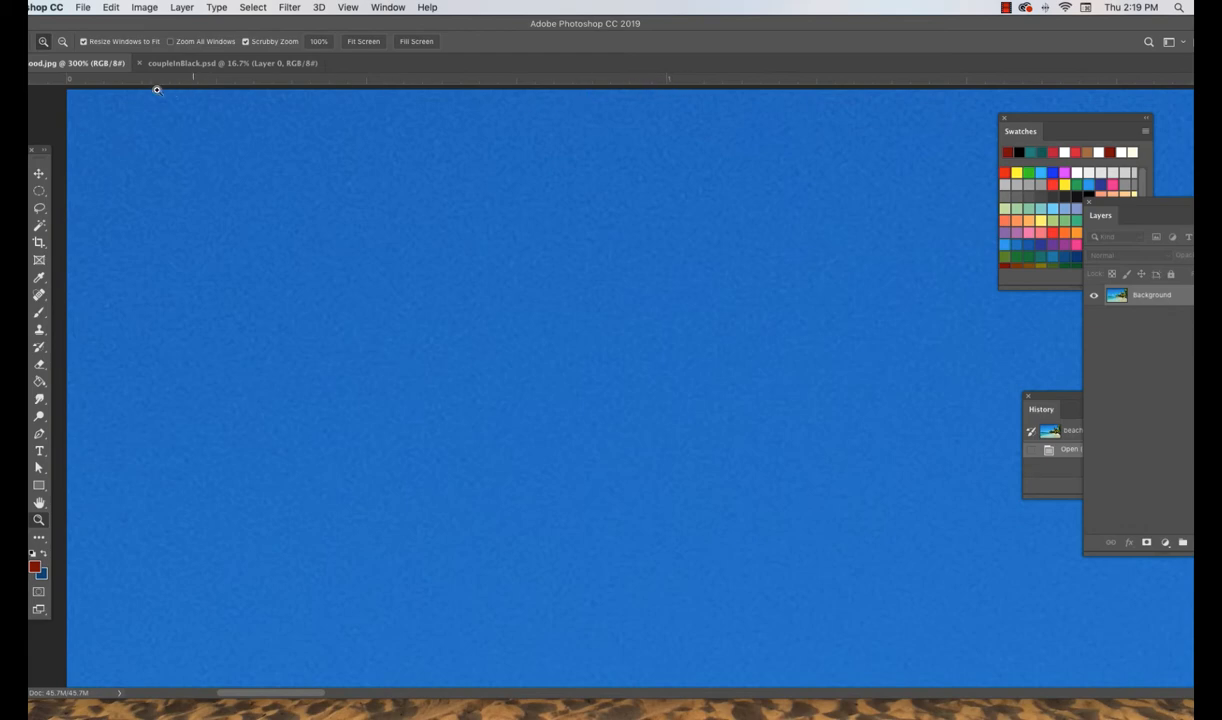
left_click(625, 92)
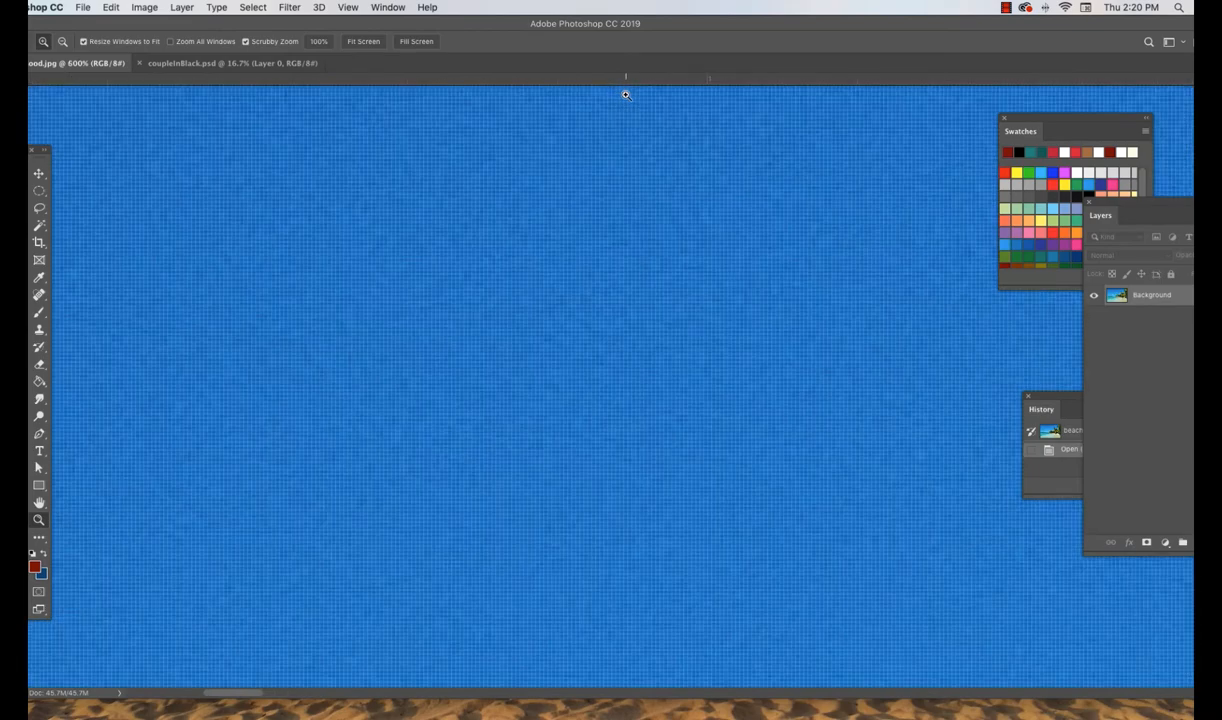
left_click(626, 100)
left_click_drag(626, 107, 755, 201)
Add a vertical guide a short distance inside the beach image's left edge
left_click_drag(28, 198, 248, 212)
left_click_drag(115, 204, 218, 207)
left_click(193, 182)
left_click(190, 180)
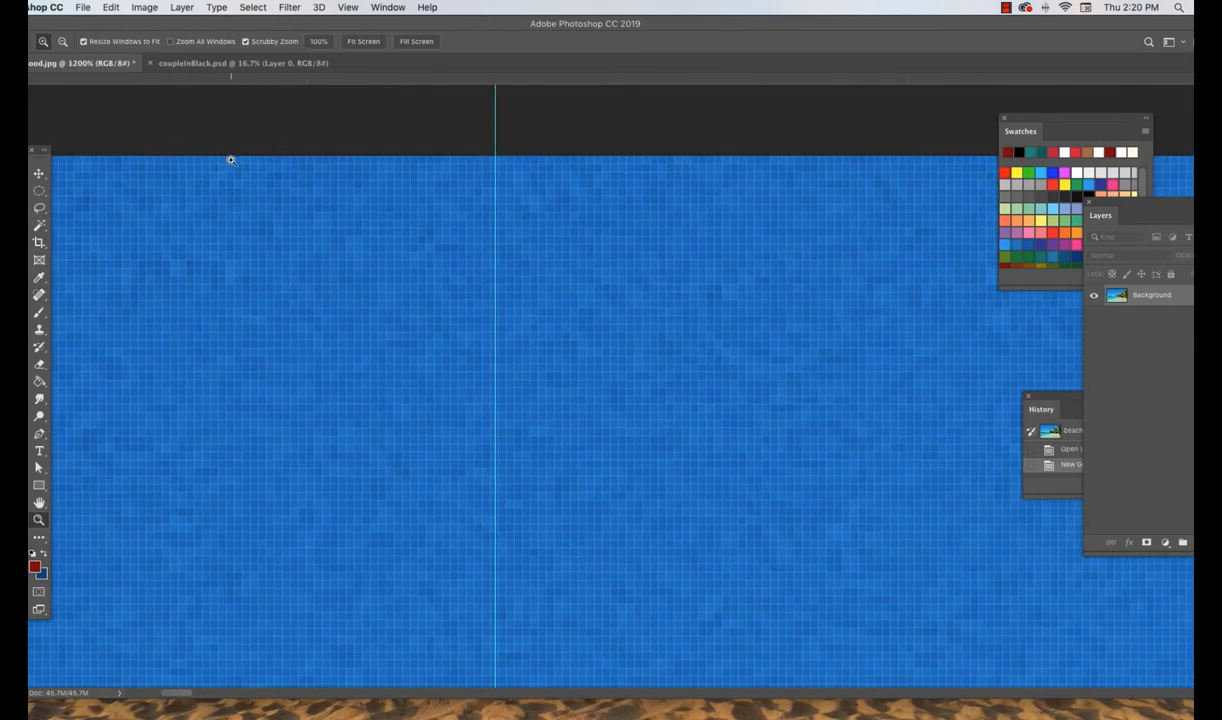
Move the vertical guide to the 1-inch ruler mark and add a second one at 0 on the image's left edge
key("alt")
left_click(451, 178, "alt")
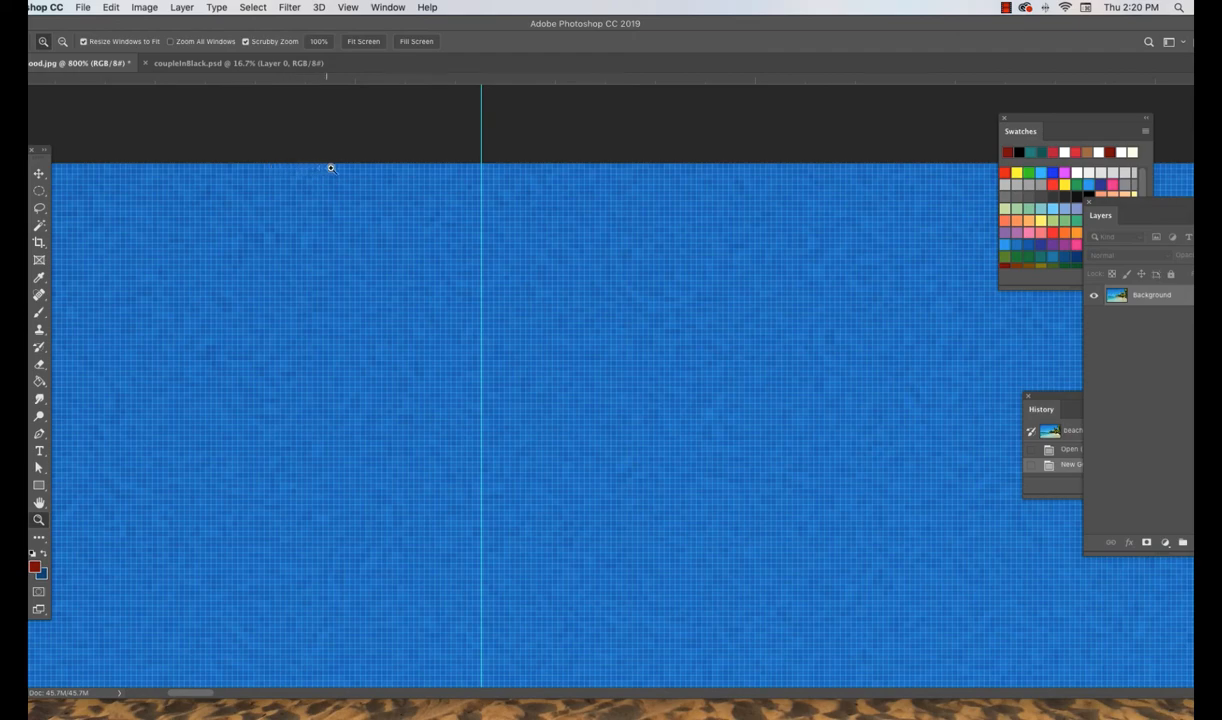
left_click_drag(101, 224, 254, 169)
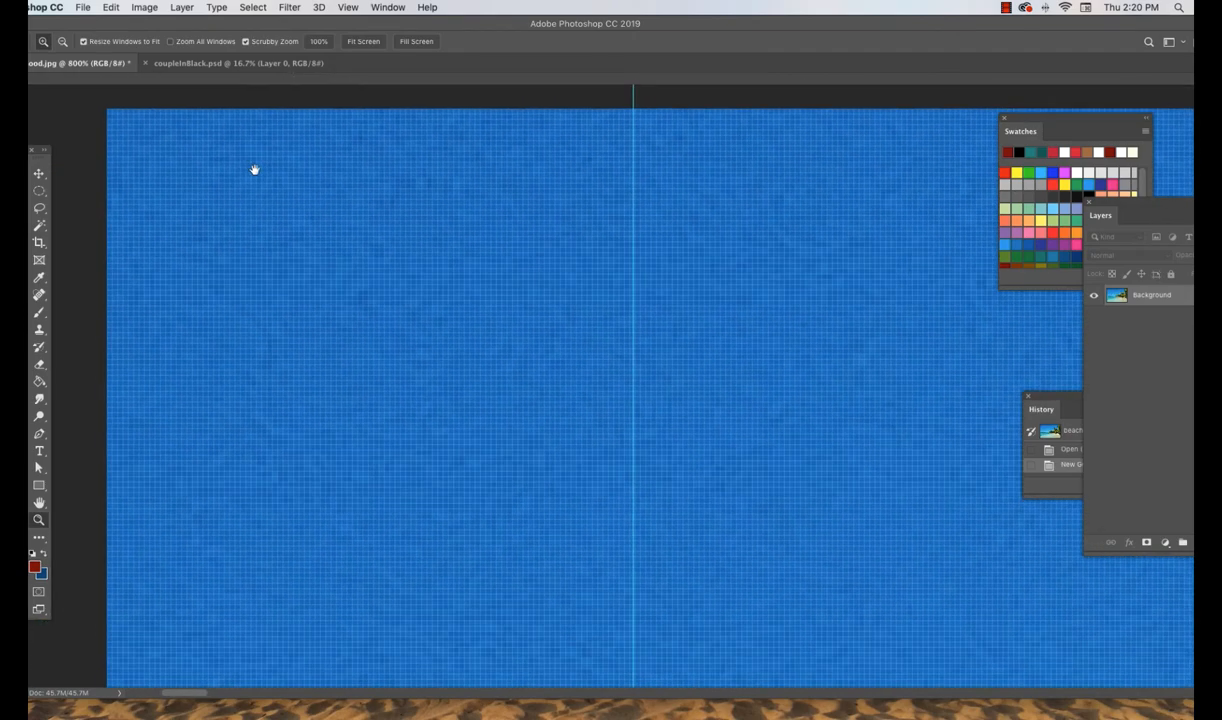
left_click(323, 235, "alt")
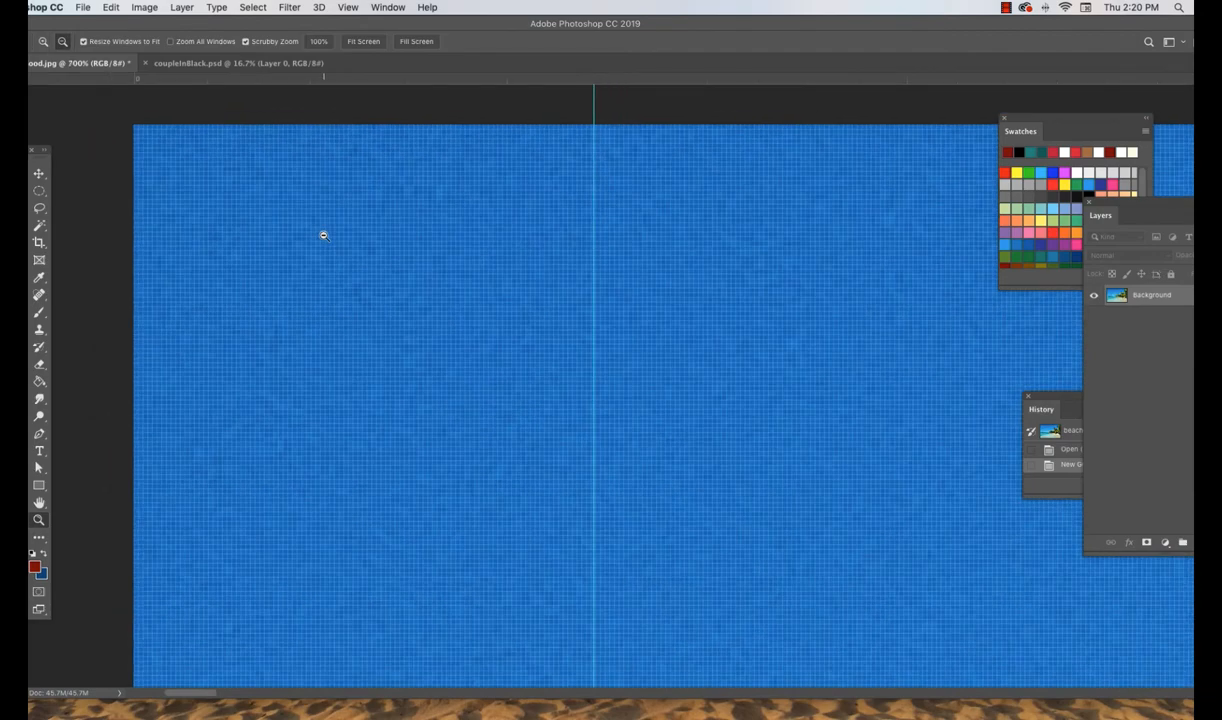
left_click(323, 235, "alt")
left_click(323, 235, "alt")
left_click(323, 235, "alt")
left_click(323, 235, "alt")
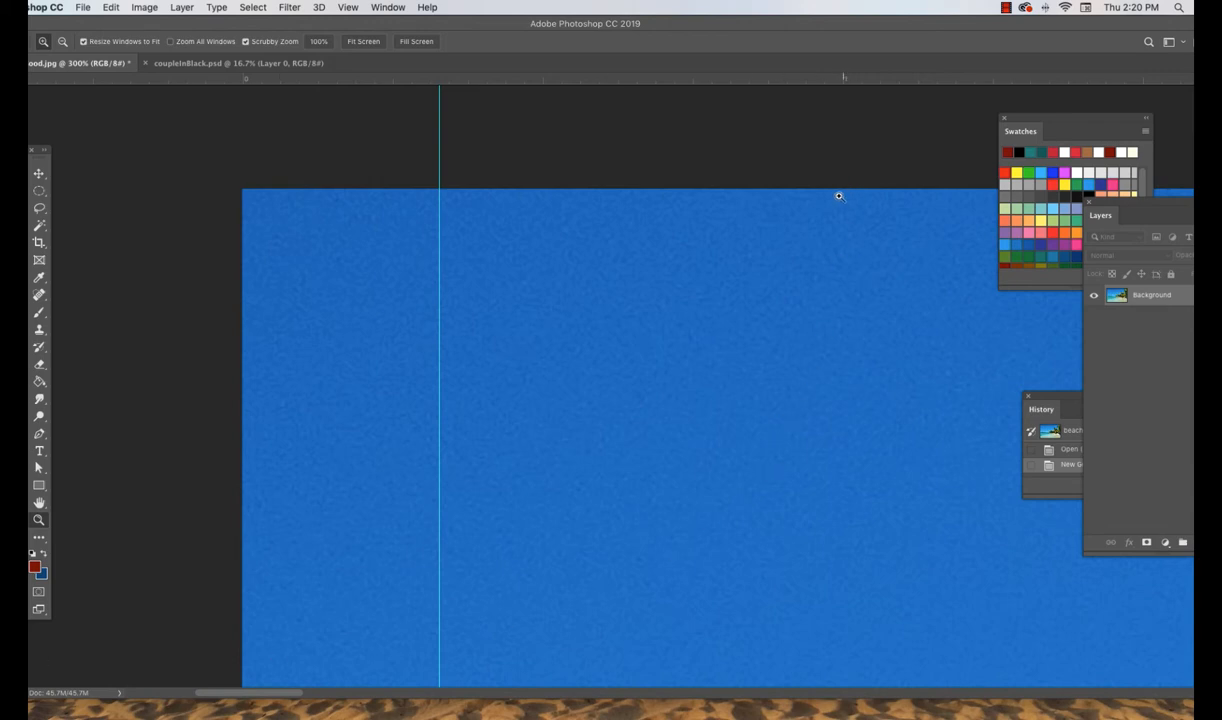
left_click(39, 173)
left_click_drag(440, 160, 844, 163)
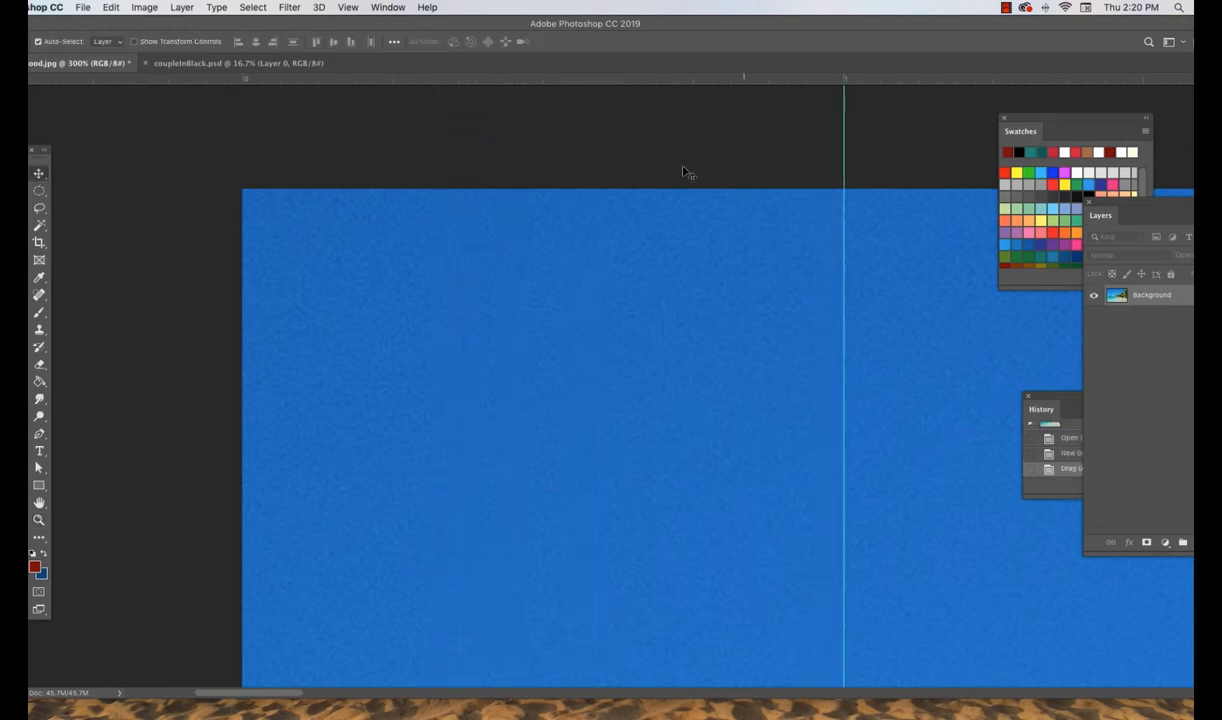
left_click_drag(36, 155, 250, 170)
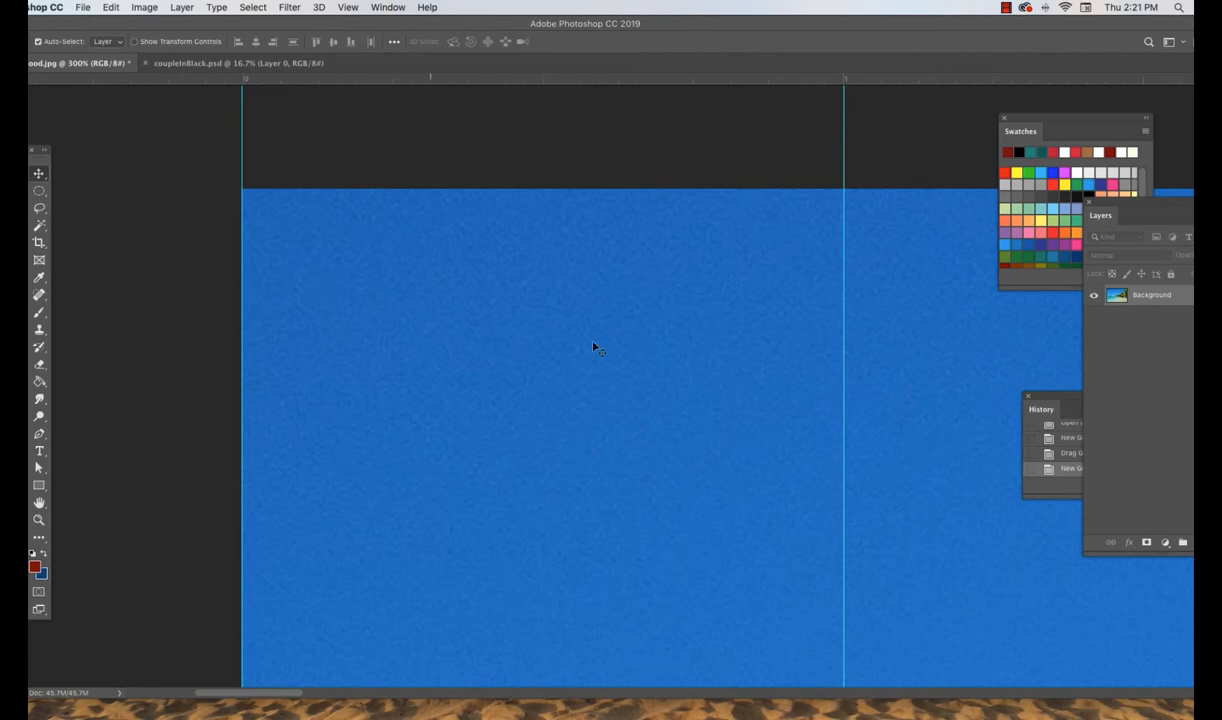
Check the beach photo's pixel dimensions and resolution in Image Size without changing them
left_click(145, 8)
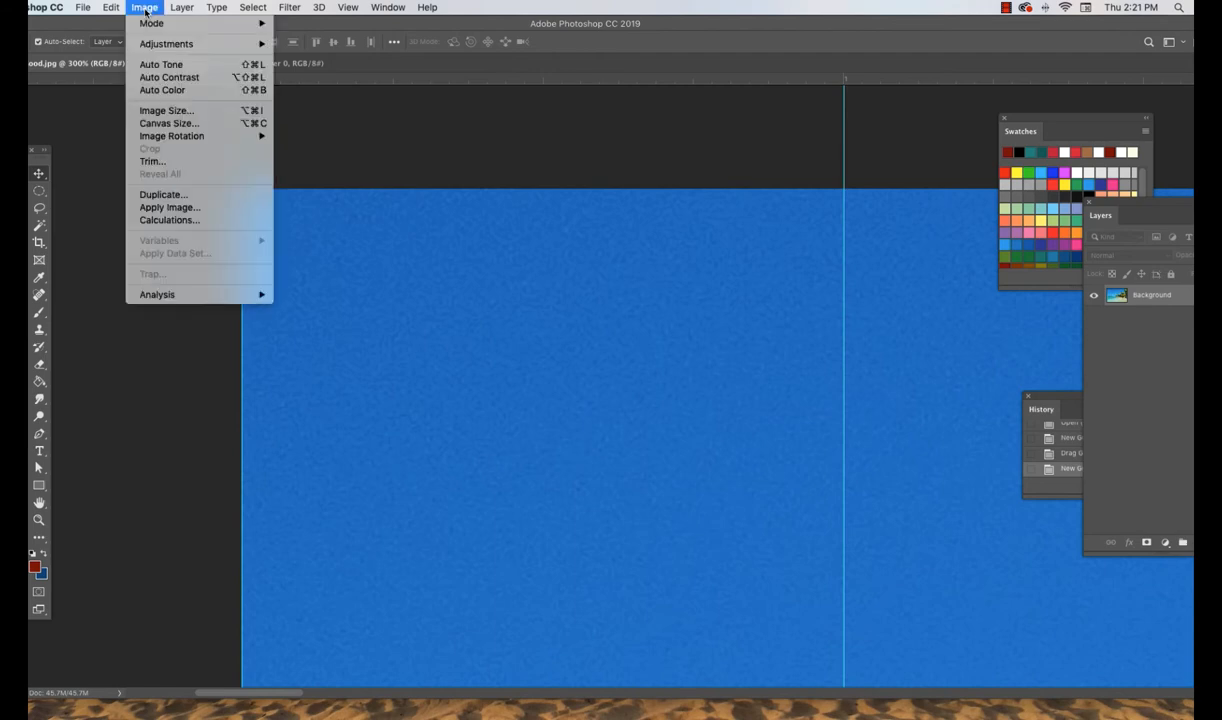
left_click(168, 112)
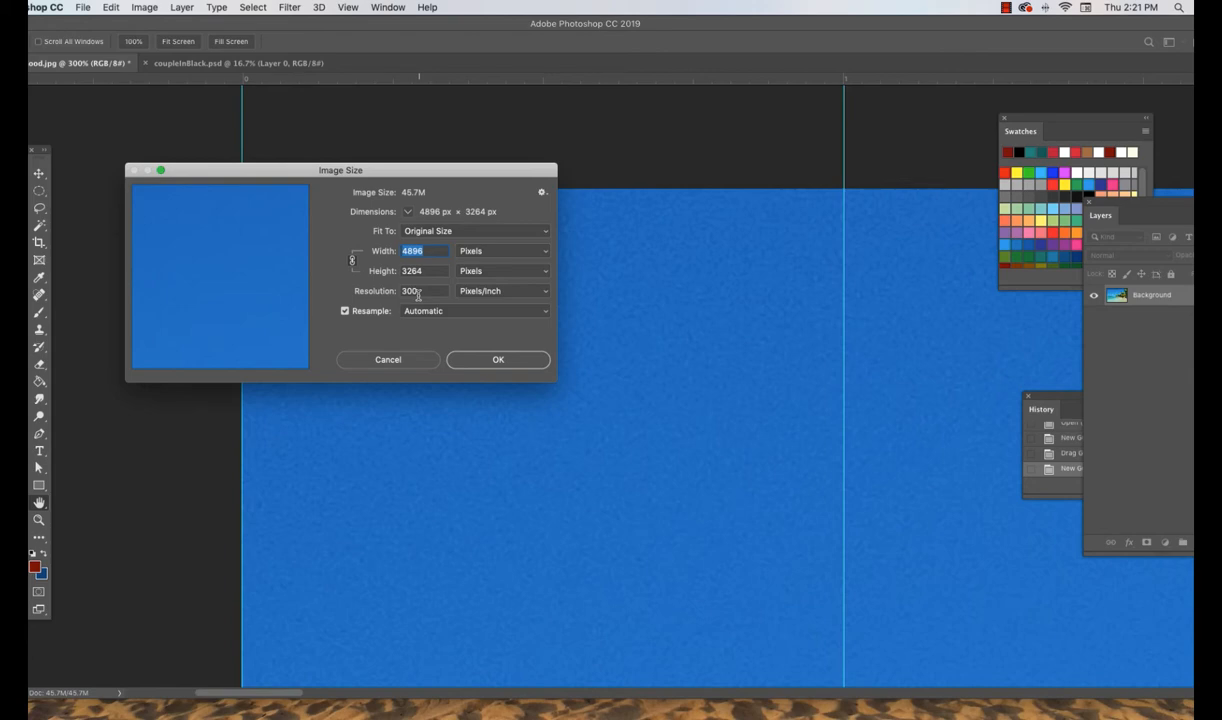
left_click(388, 360)
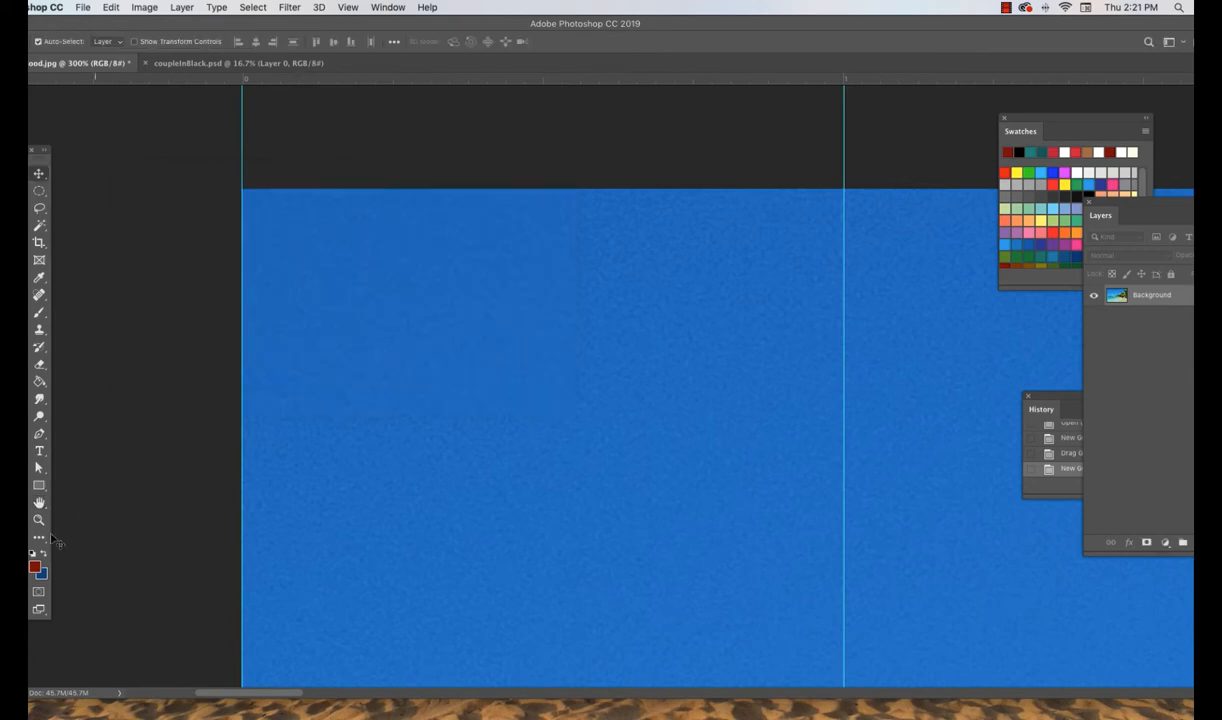
Fit the whole beach photo on screen and switch to the coupleInBlack.psd document
double_click(39, 503)
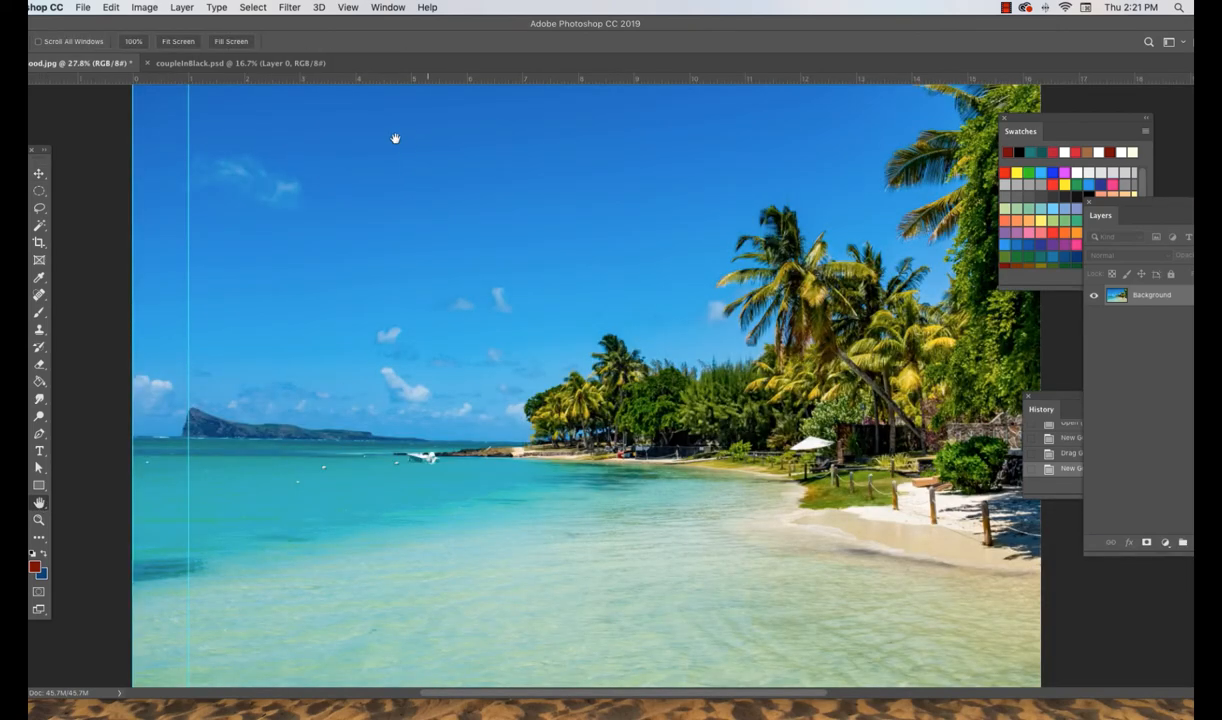
left_click(268, 65)
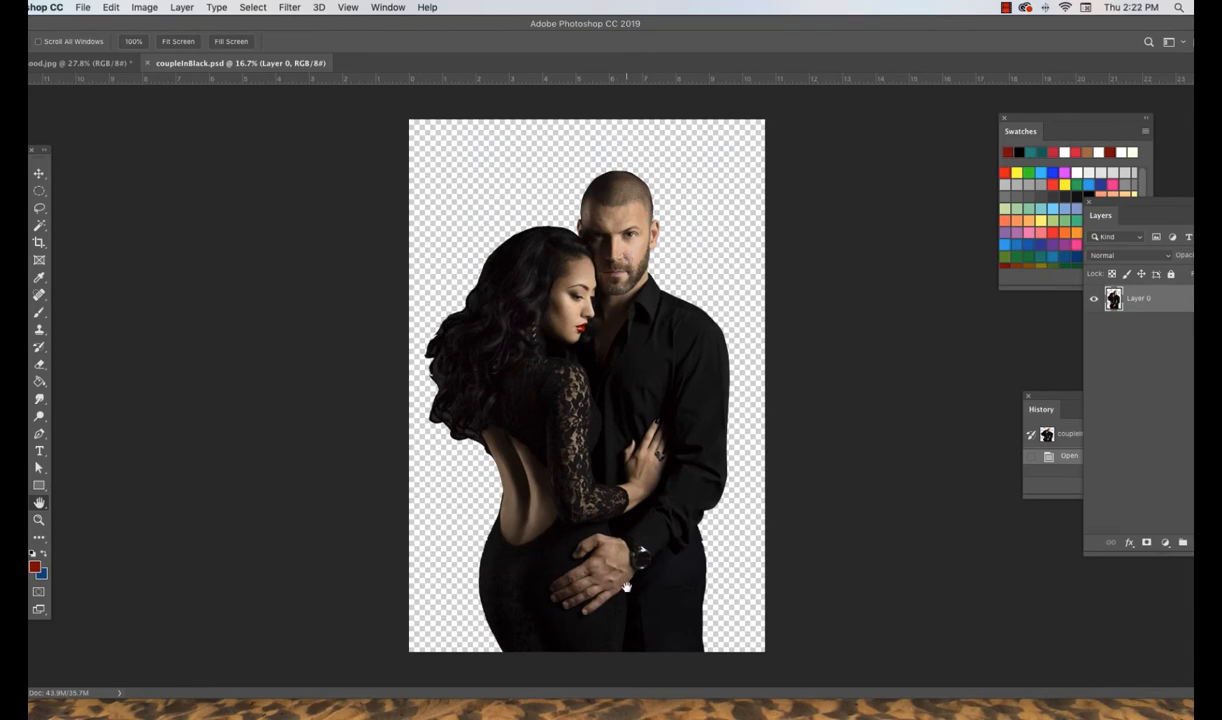
left_click(88, 64)
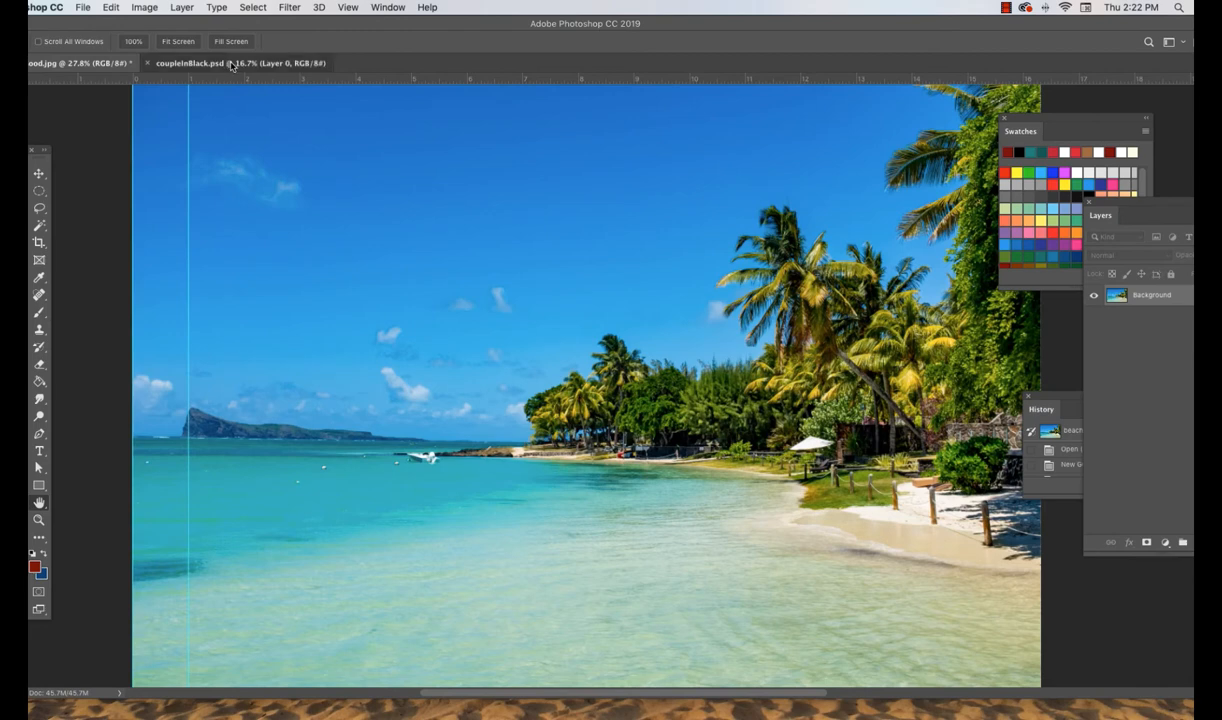
left_click(222, 63)
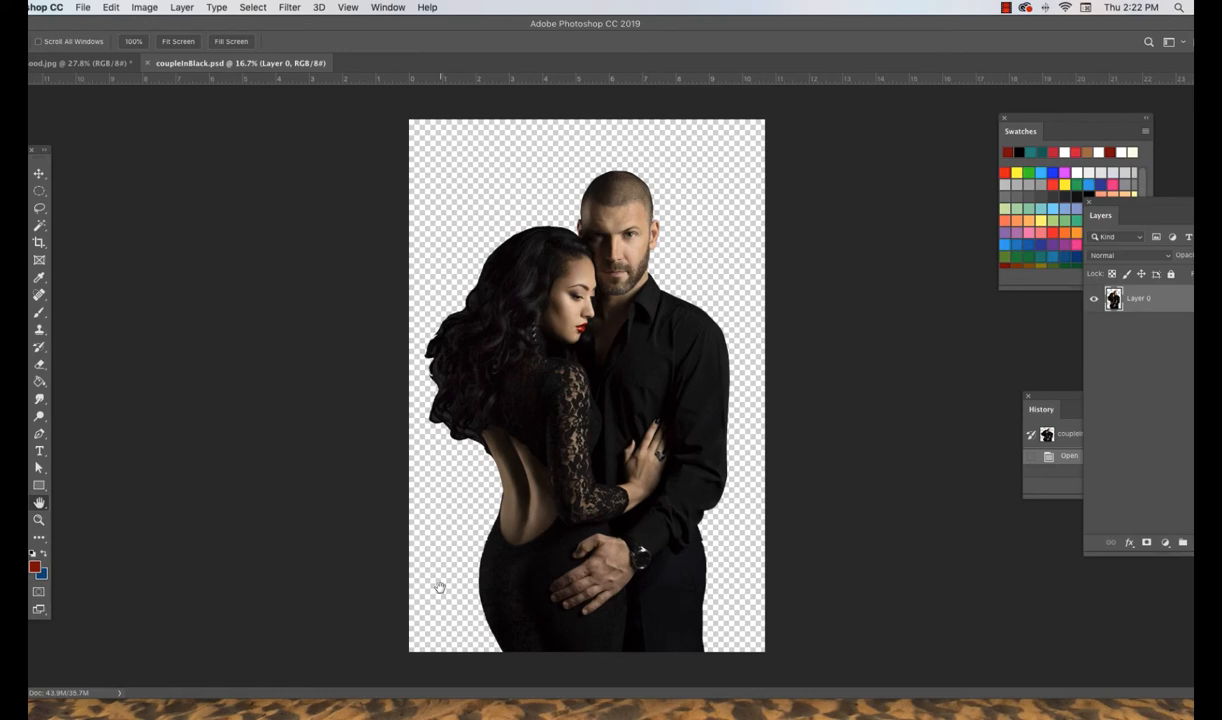
Review the export commands and the Save As file formats, including PNG, for the couple image without saving
left_click(84, 8)
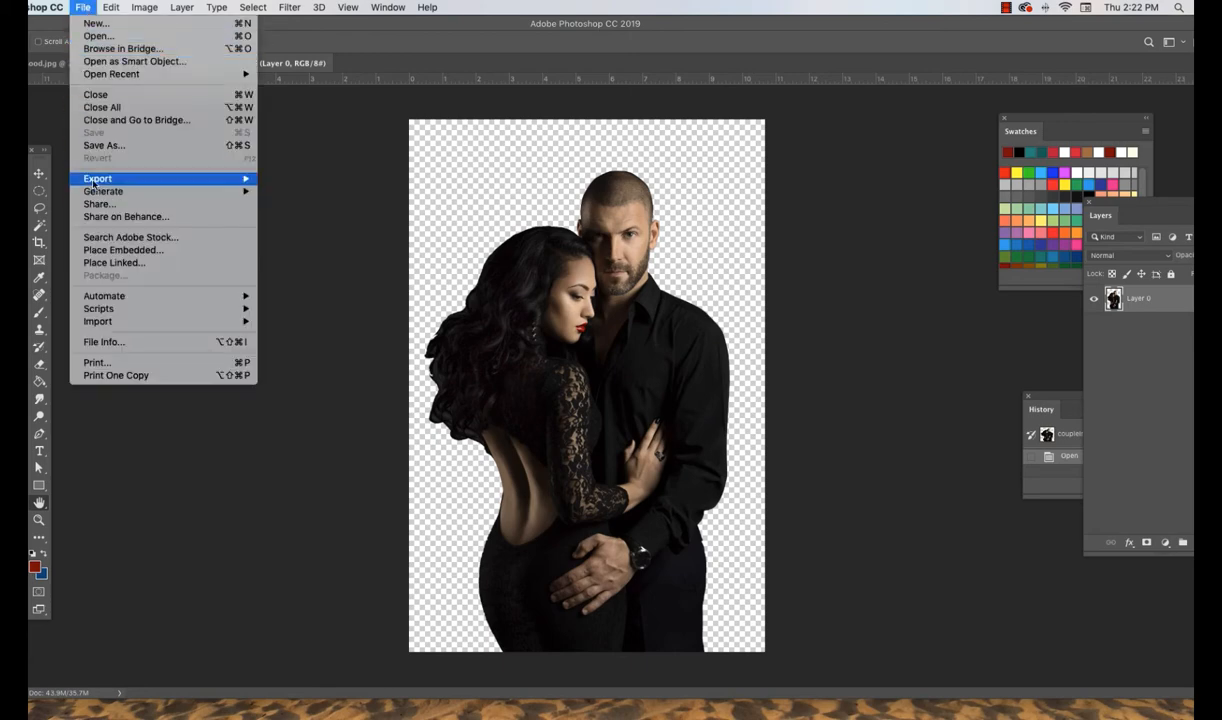
mouse_move(95, 181)
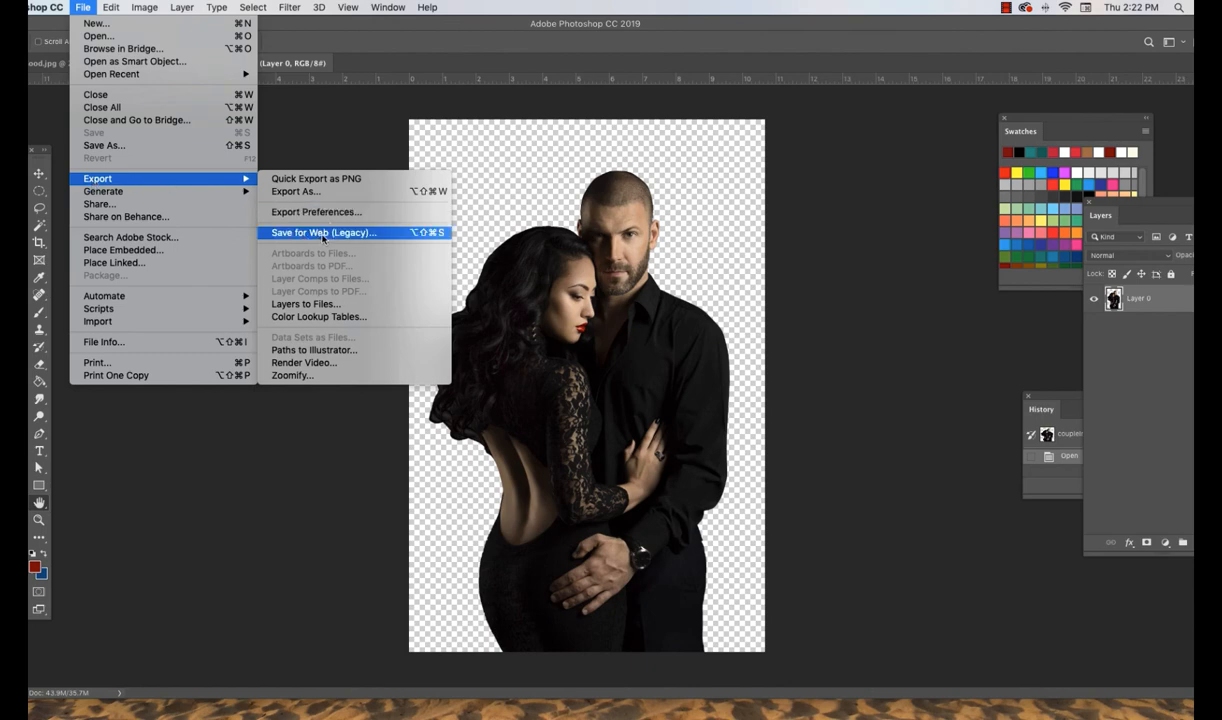
left_click(310, 128)
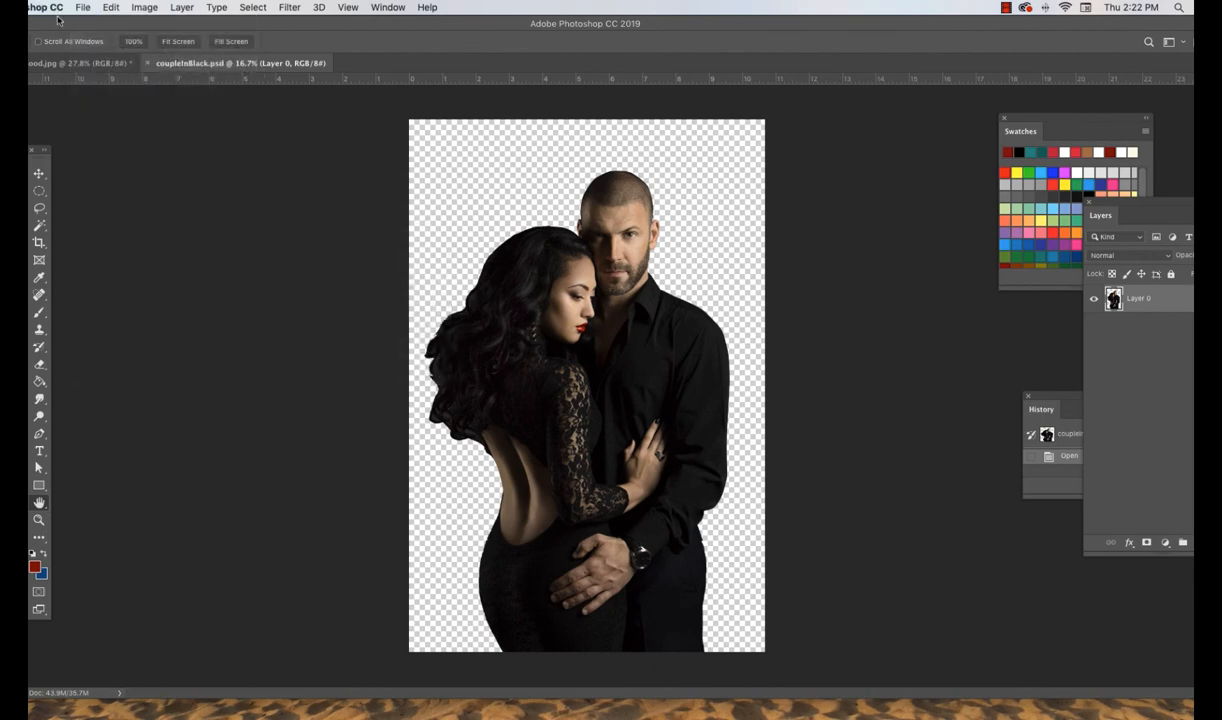
left_click(84, 11)
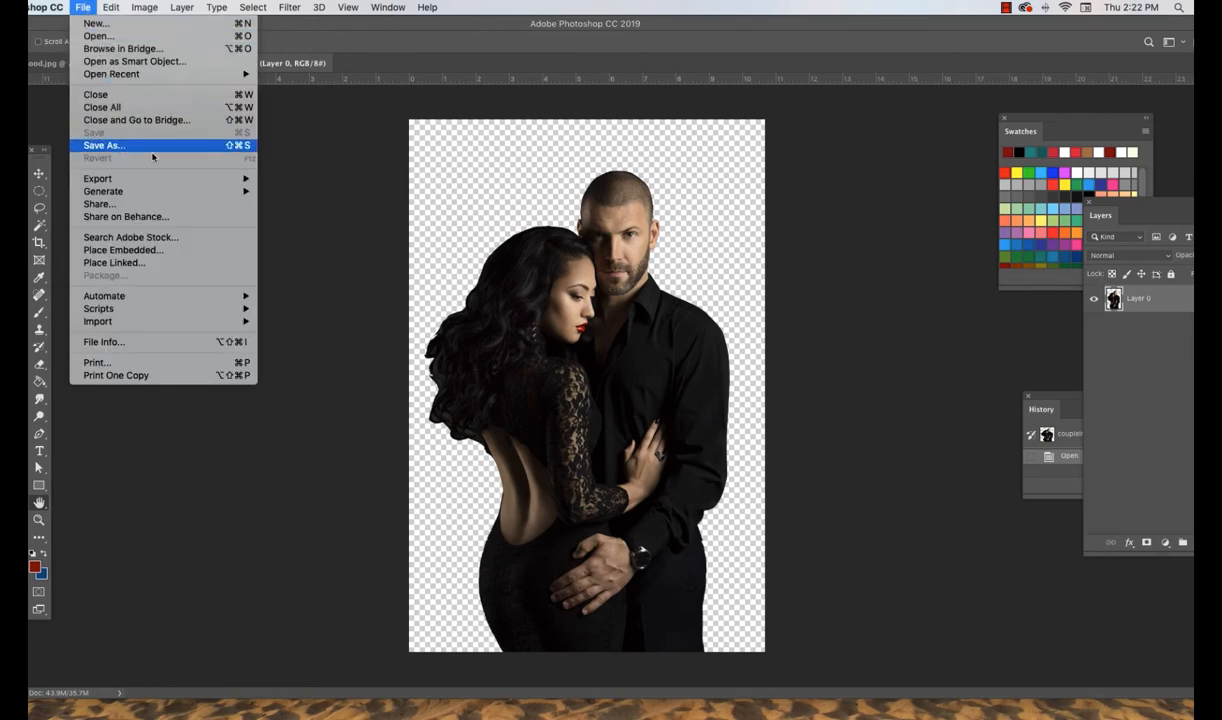
left_click(547, 277)
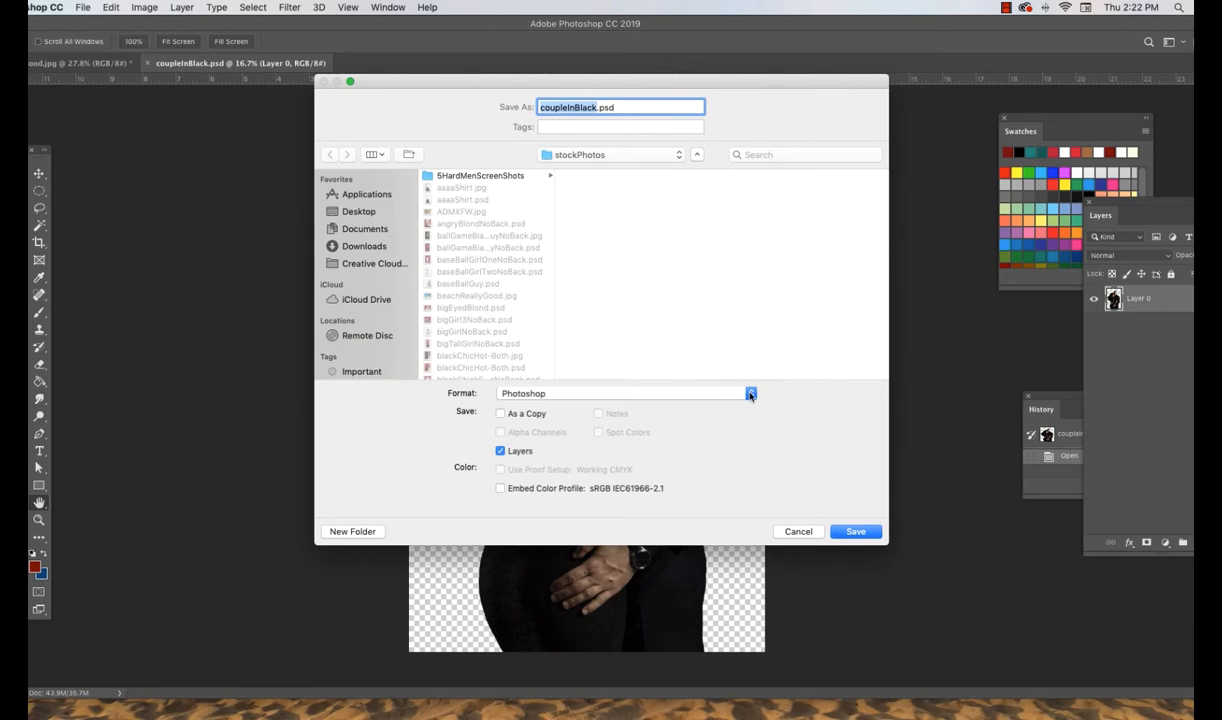
left_click(751, 394)
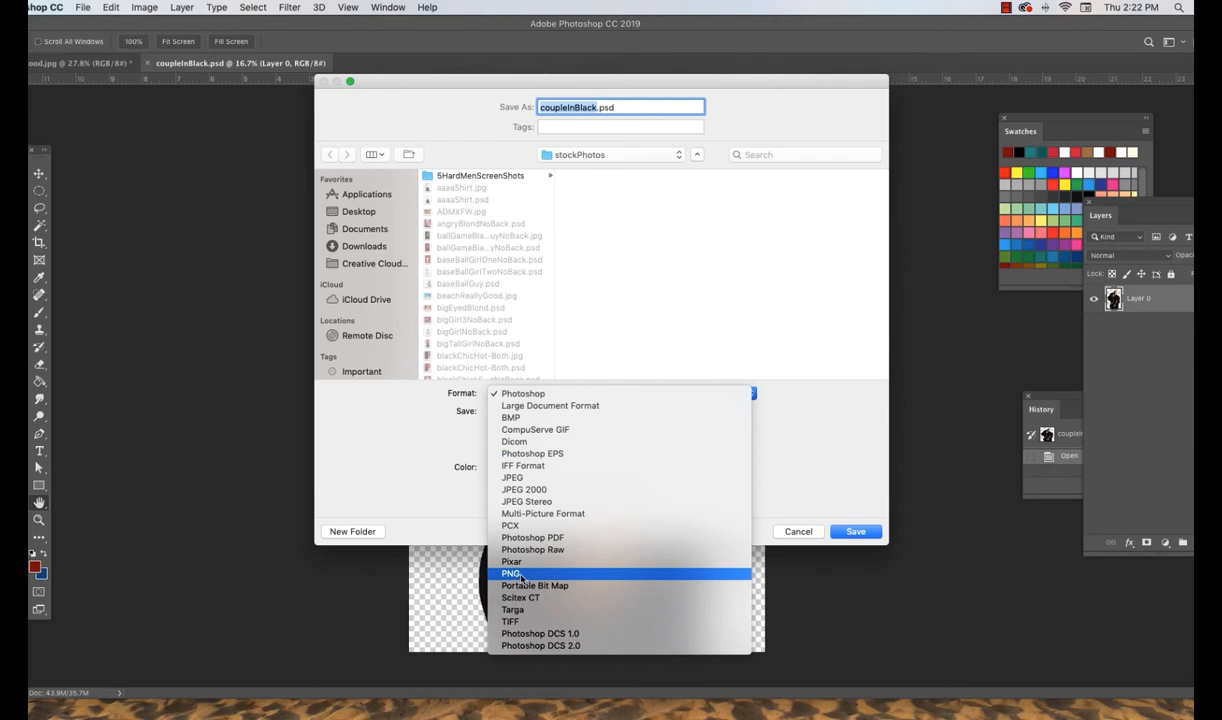
left_click(430, 472)
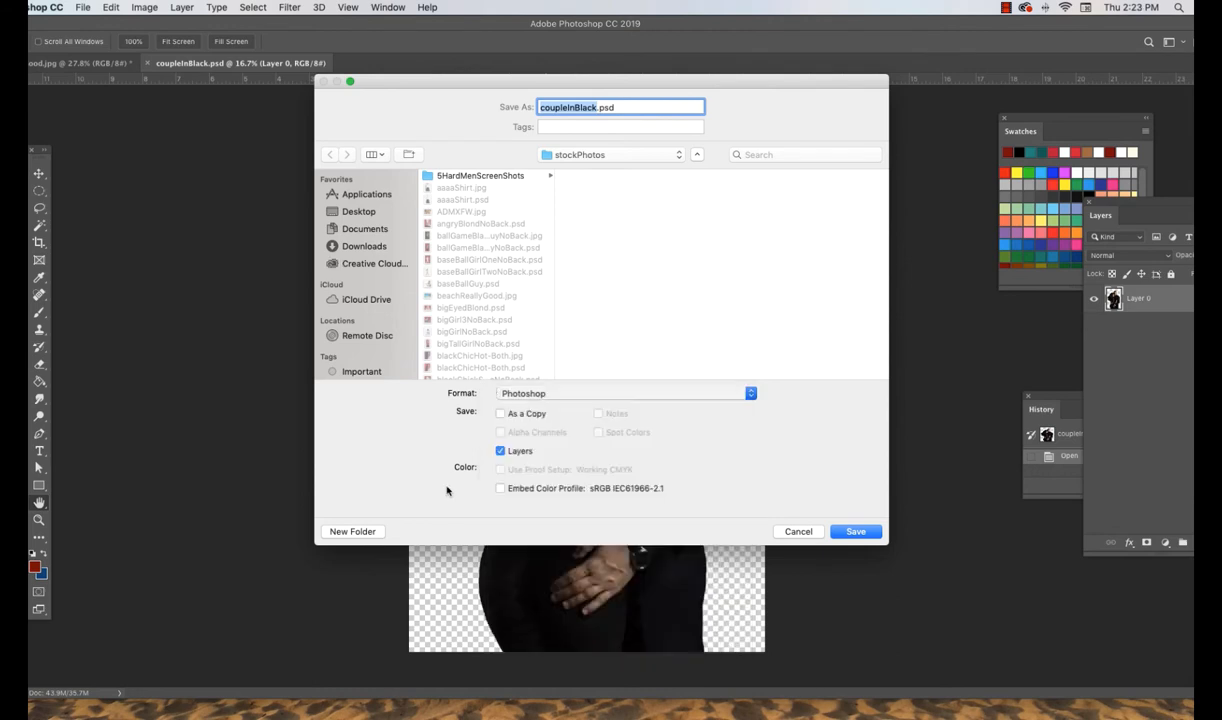
left_click(797, 531)
Export the couple image with Save for Web as transparent PNG-24 file coupleInBlack.png in the part9-ImportImages folder
left_click(83, 8)
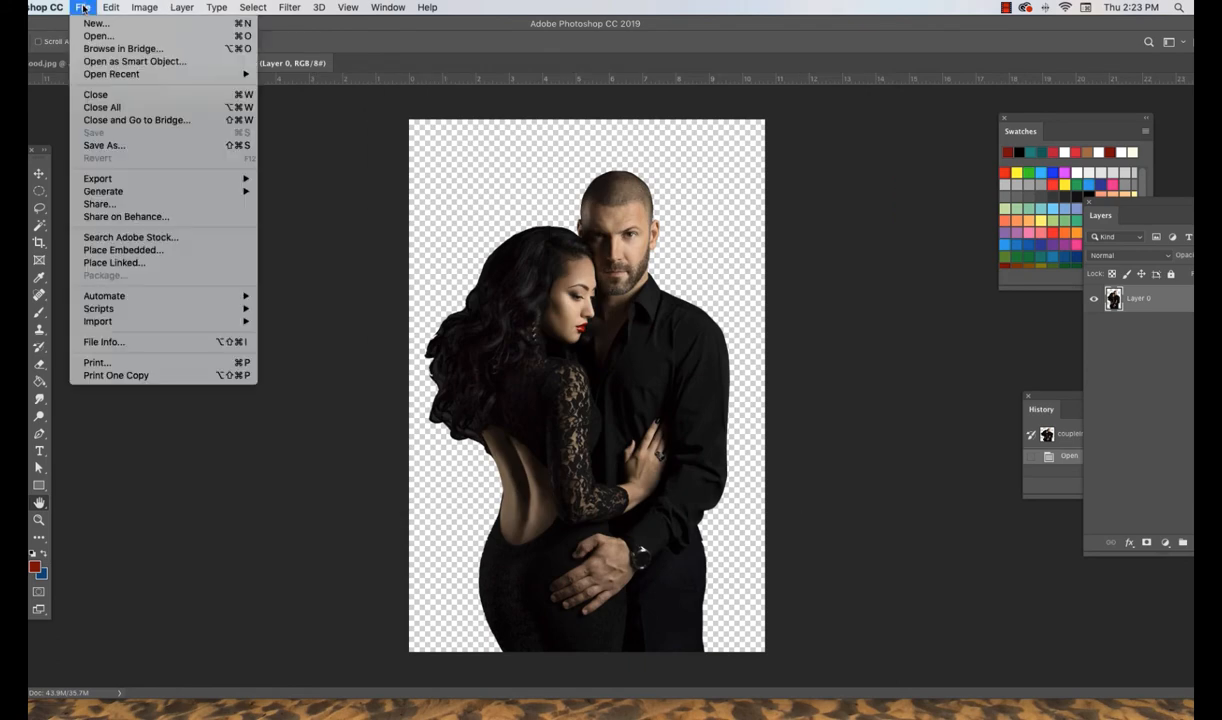
mouse_move(104, 178)
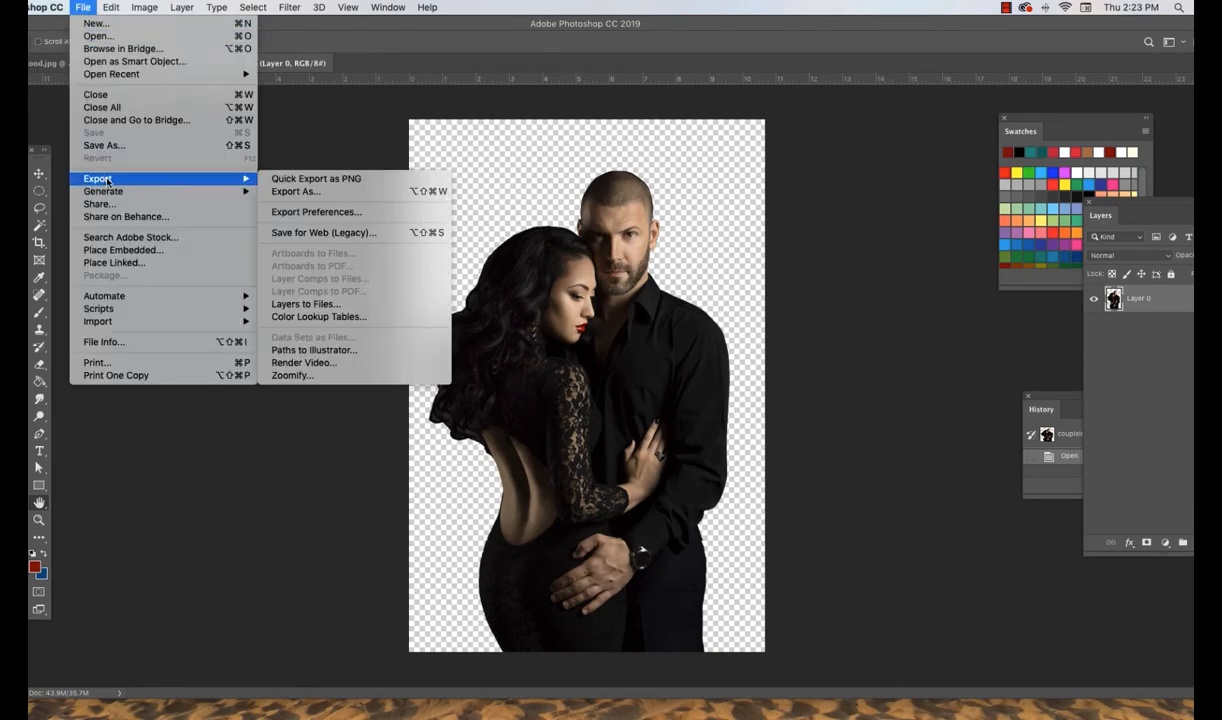
left_click(333, 232)
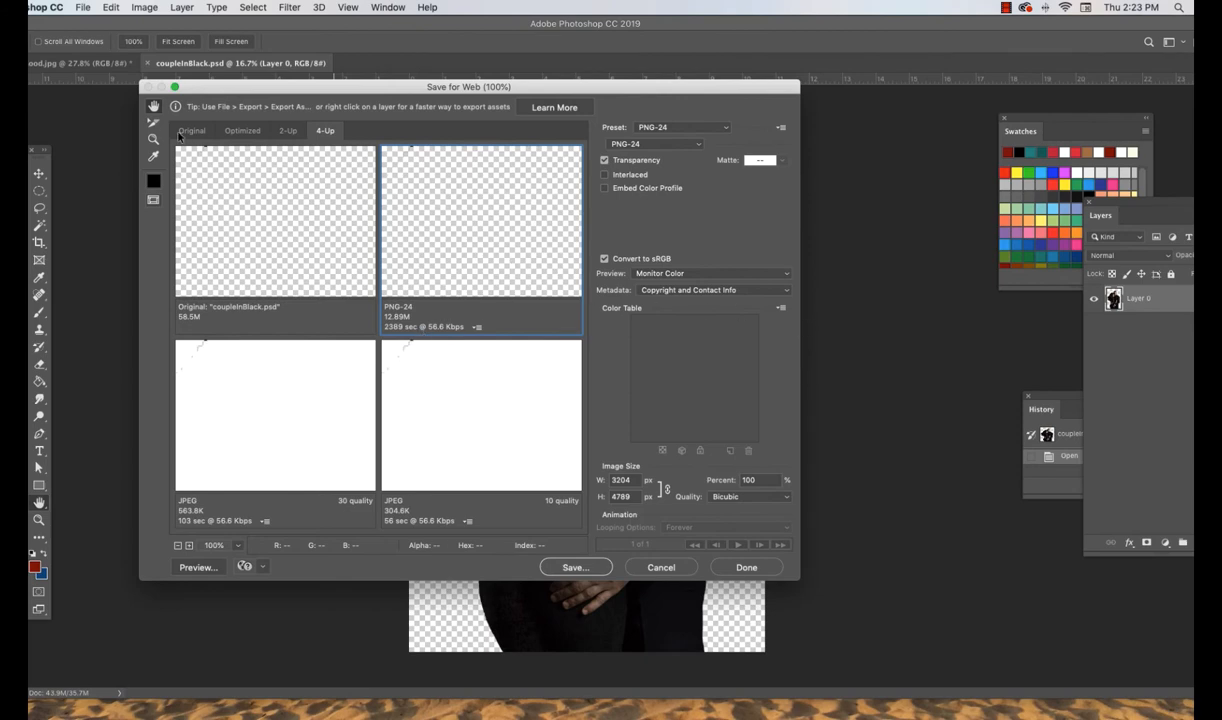
double_click(154, 108)
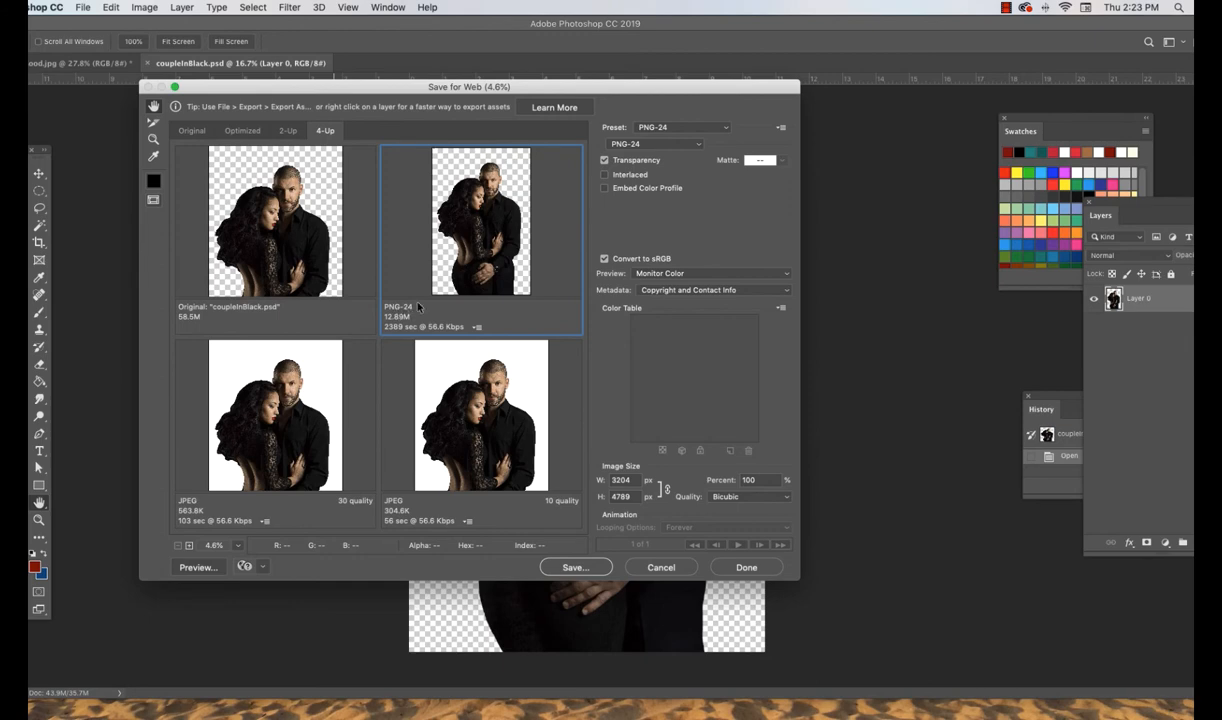
left_click(584, 569)
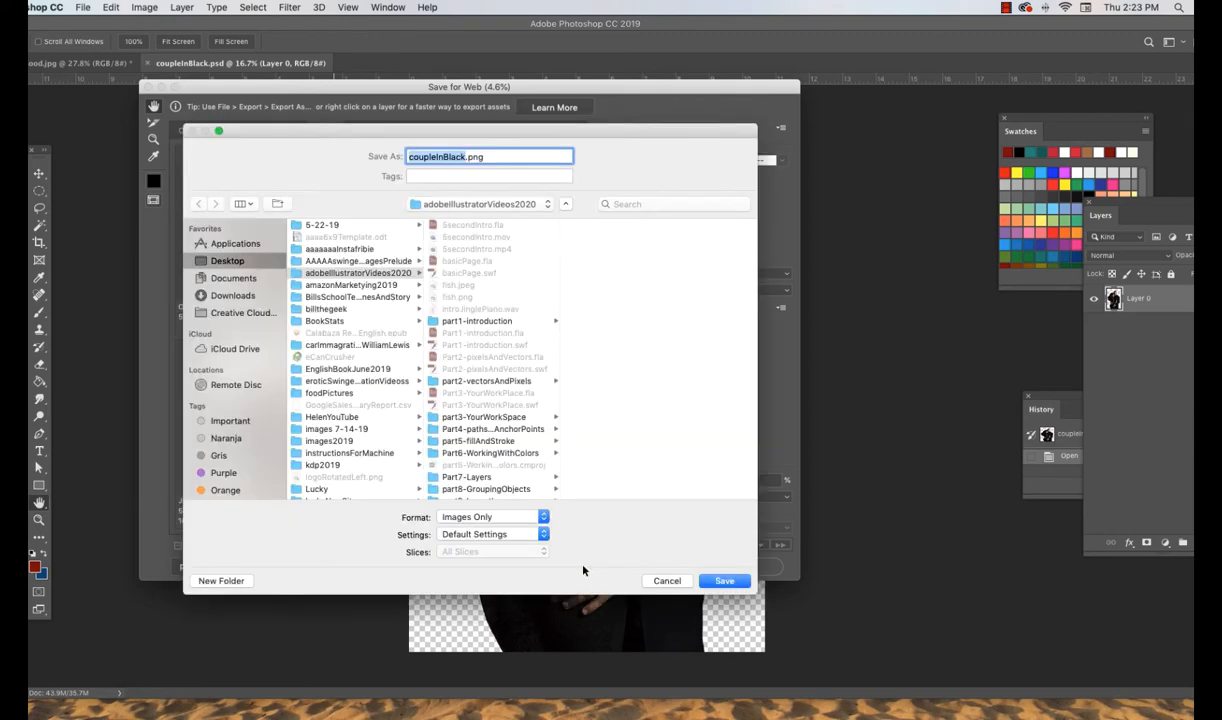
left_click(548, 207)
left_click(490, 320)
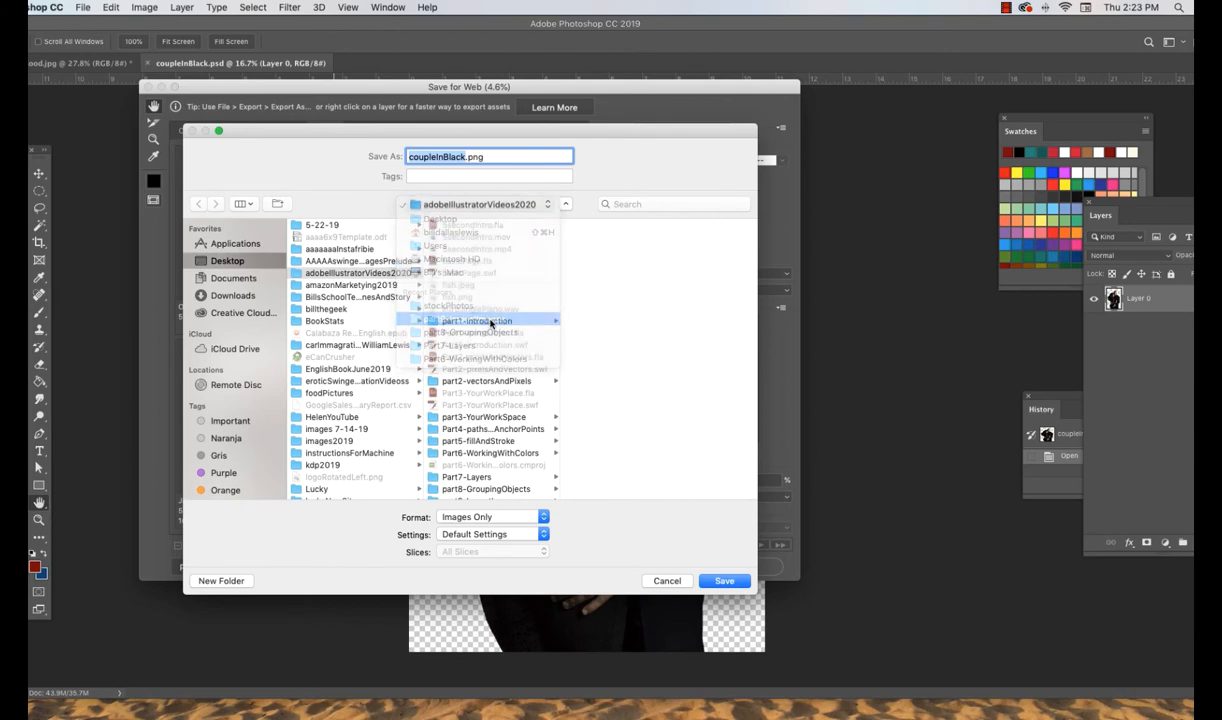
left_click(722, 581)
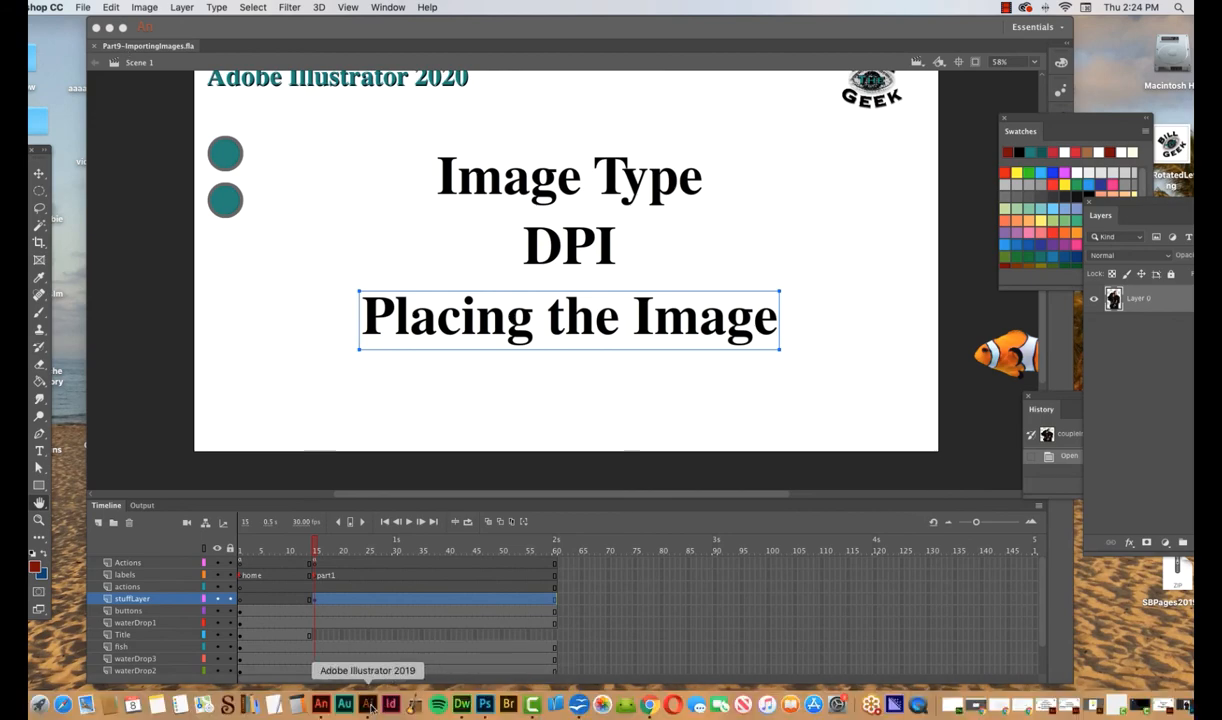
Switch to Adobe Illustrator and delete the group of yellow and red circles from the artboard
left_click(374, 704)
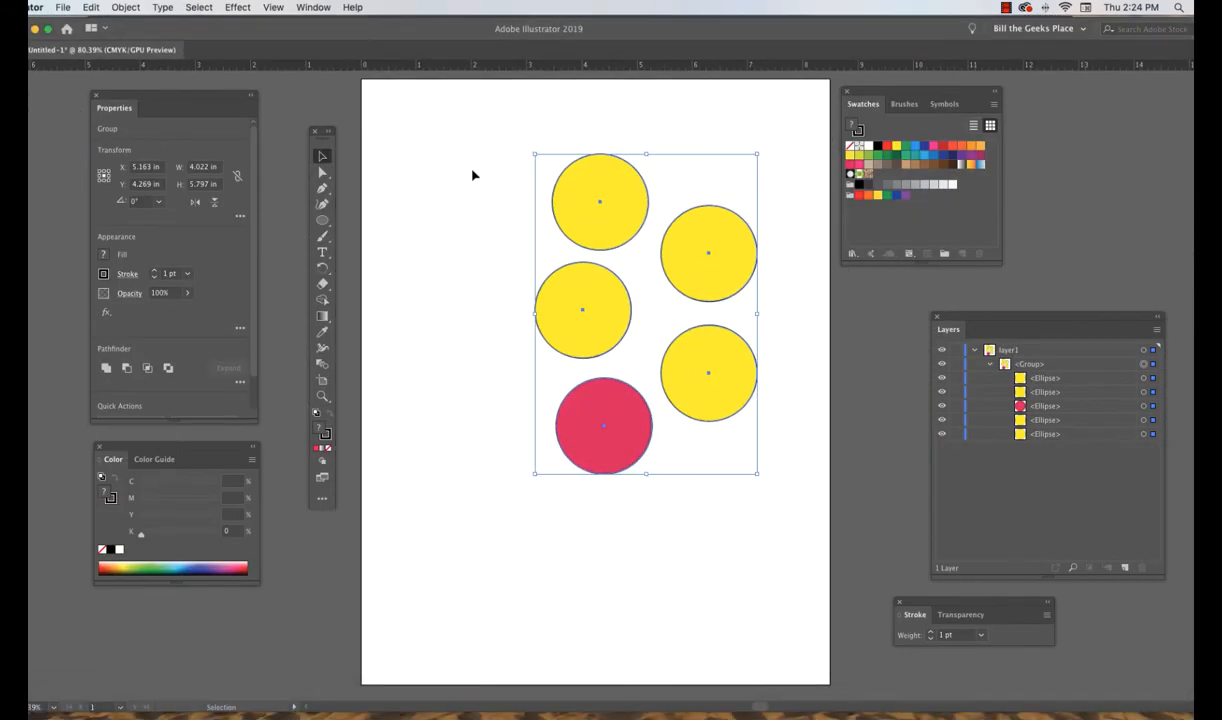
left_click_drag(509, 141, 786, 527)
key("Delete")
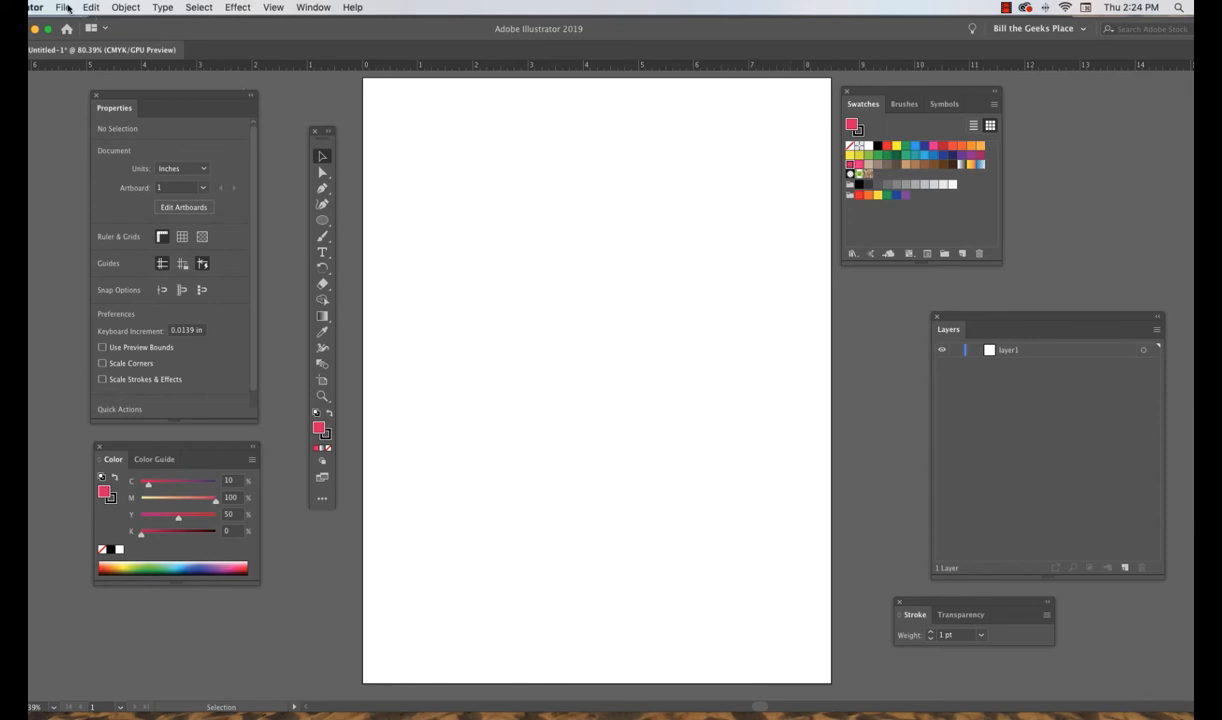
Place beachReallyGood.jpg from the part9-ImportImages folder as a linked image across the artboard's full width, about 8.5 in wide
left_click(67, 8)
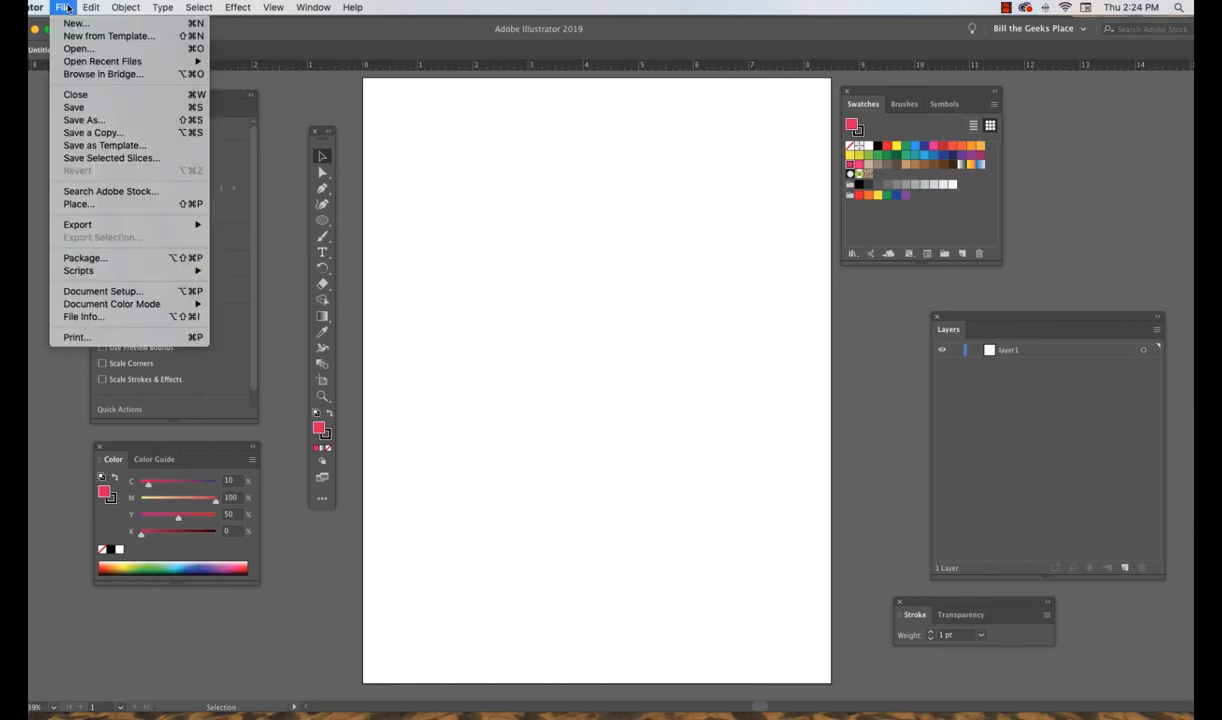
left_click(84, 206)
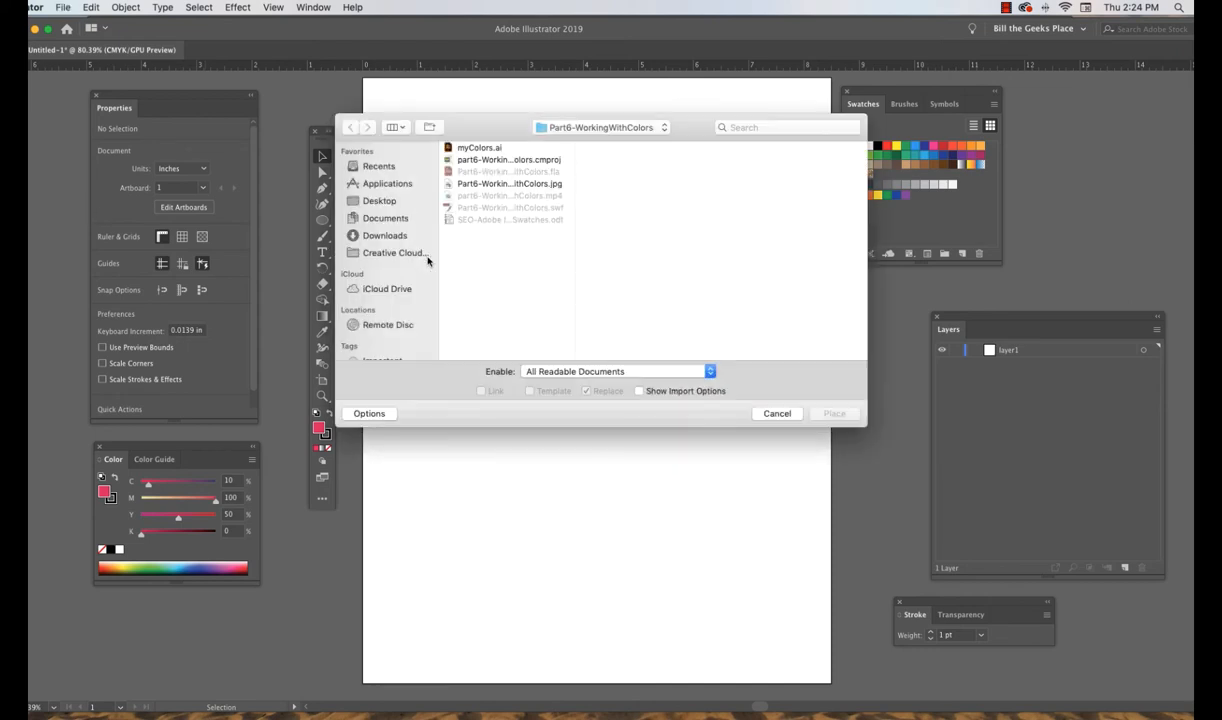
left_click(640, 127)
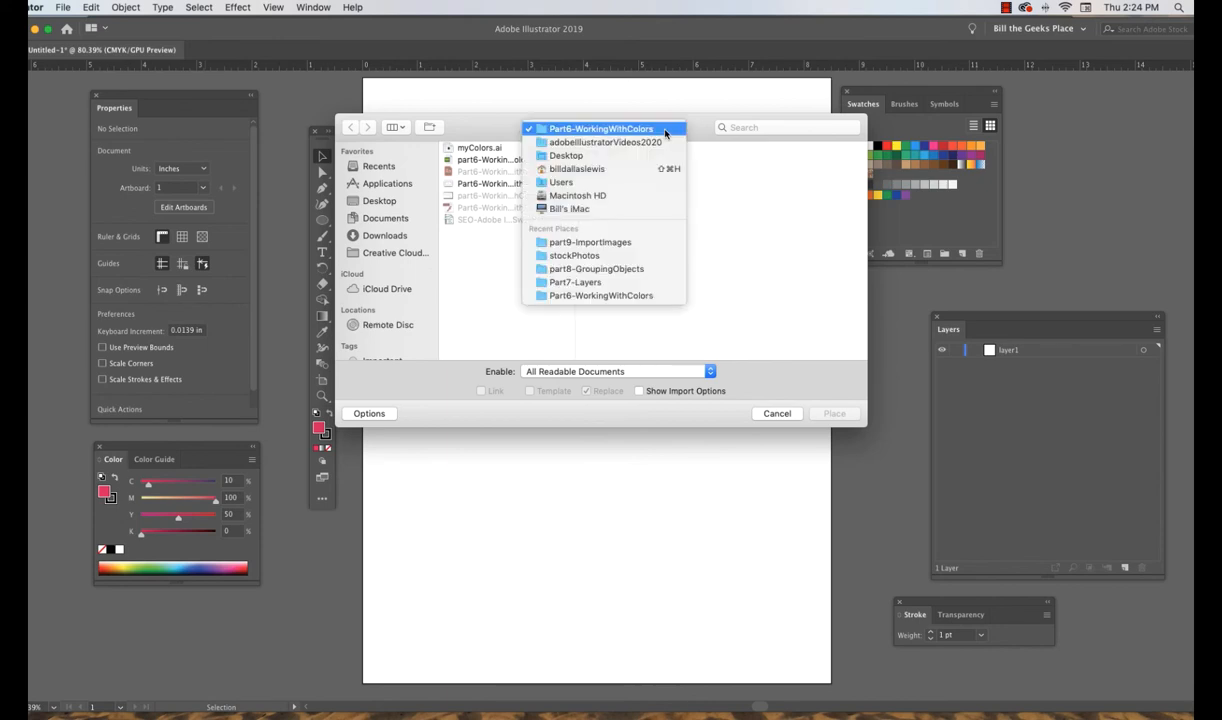
left_click(590, 242)
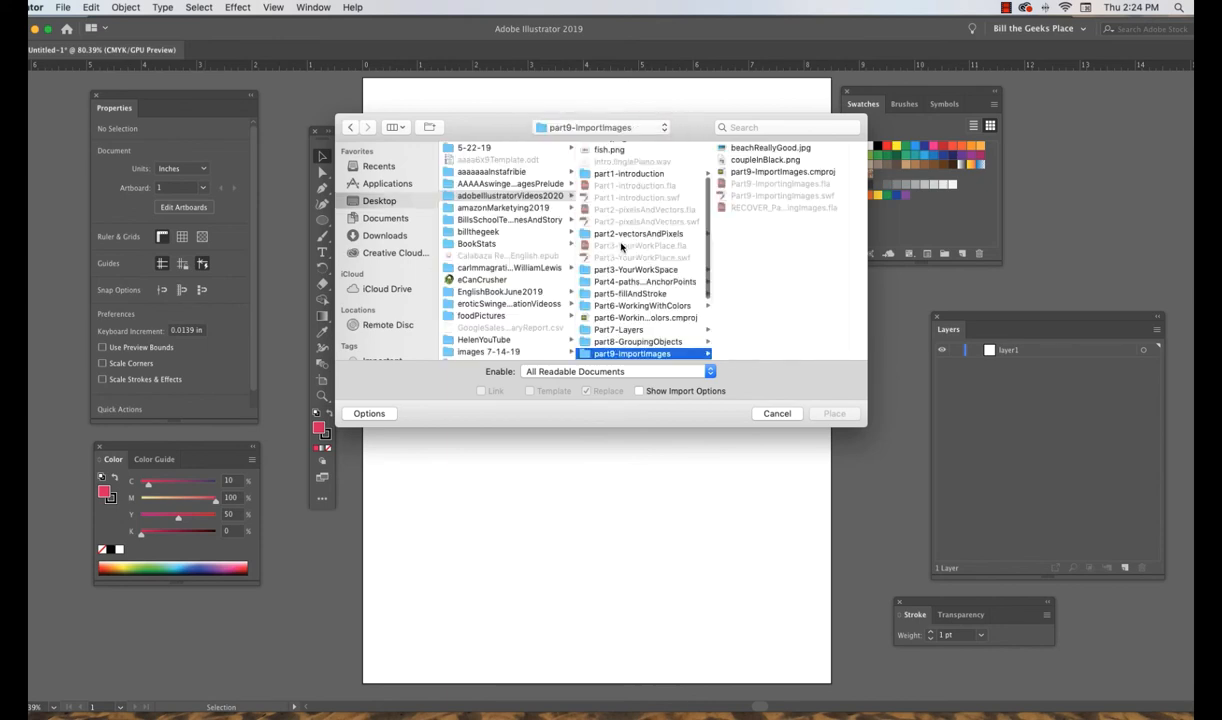
left_click(722, 150)
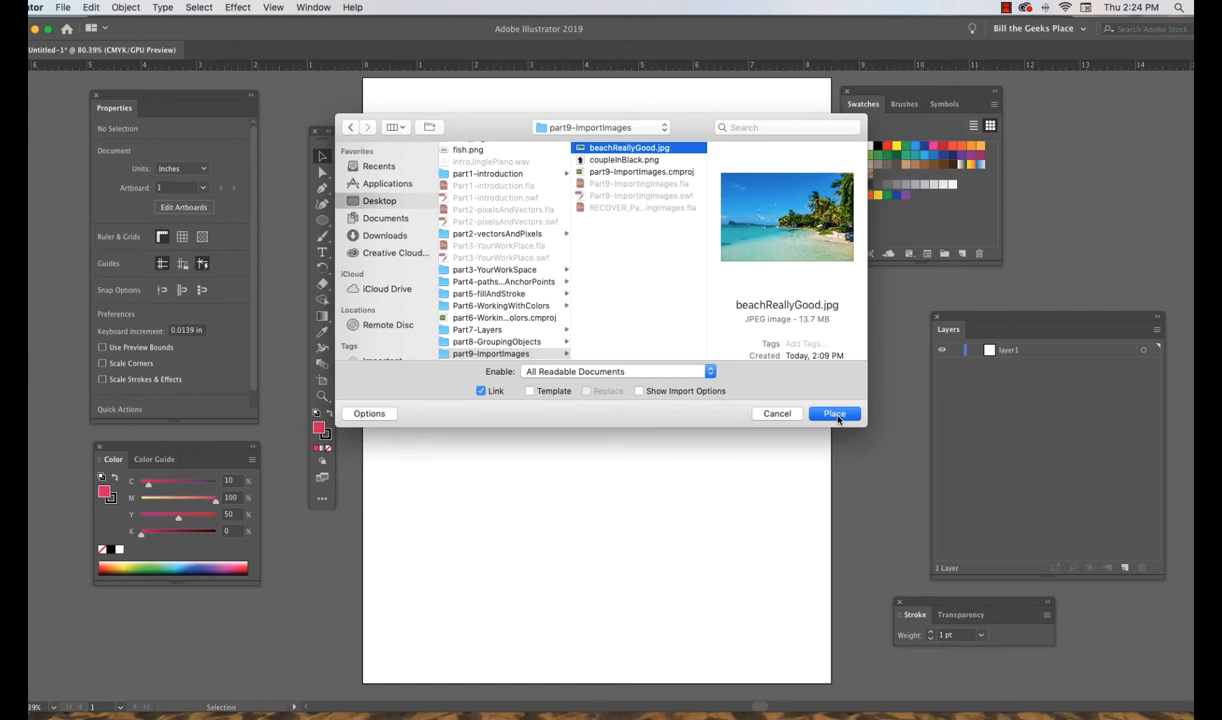
left_click(834, 415)
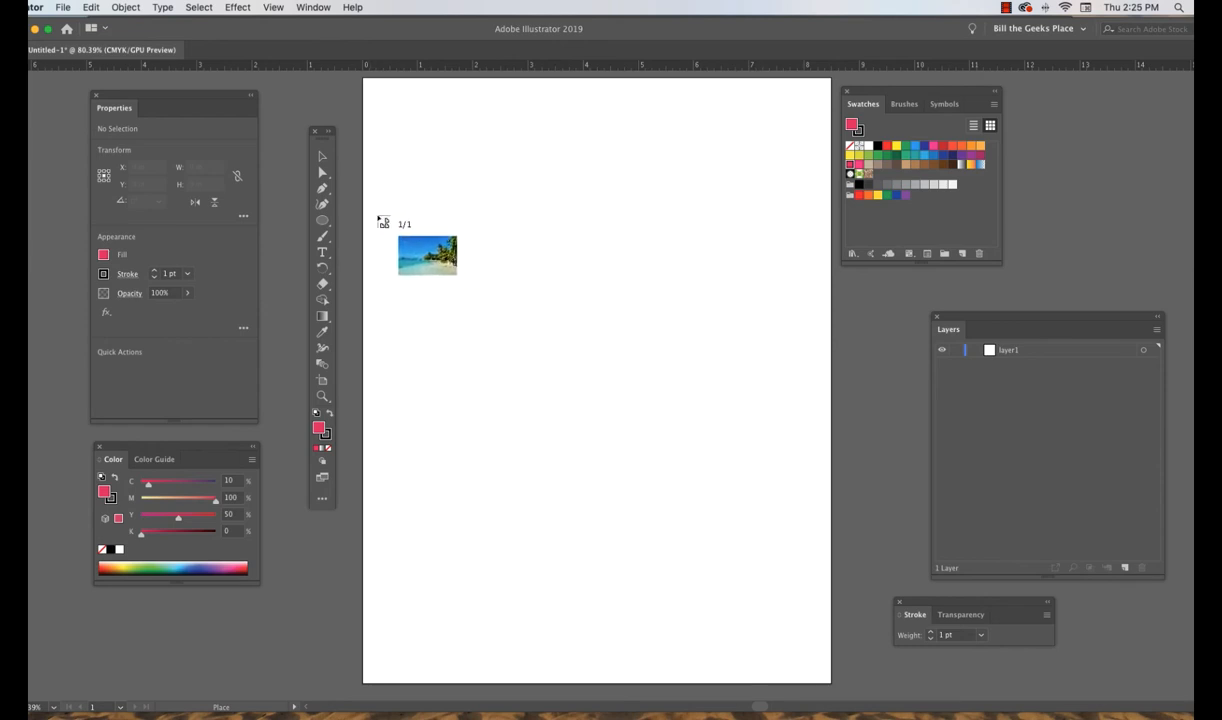
mouse_move(365, 216)
left_mouse_down()
mouse_move(795, 572)
mouse_move(831, 617)
left_mouse_up()
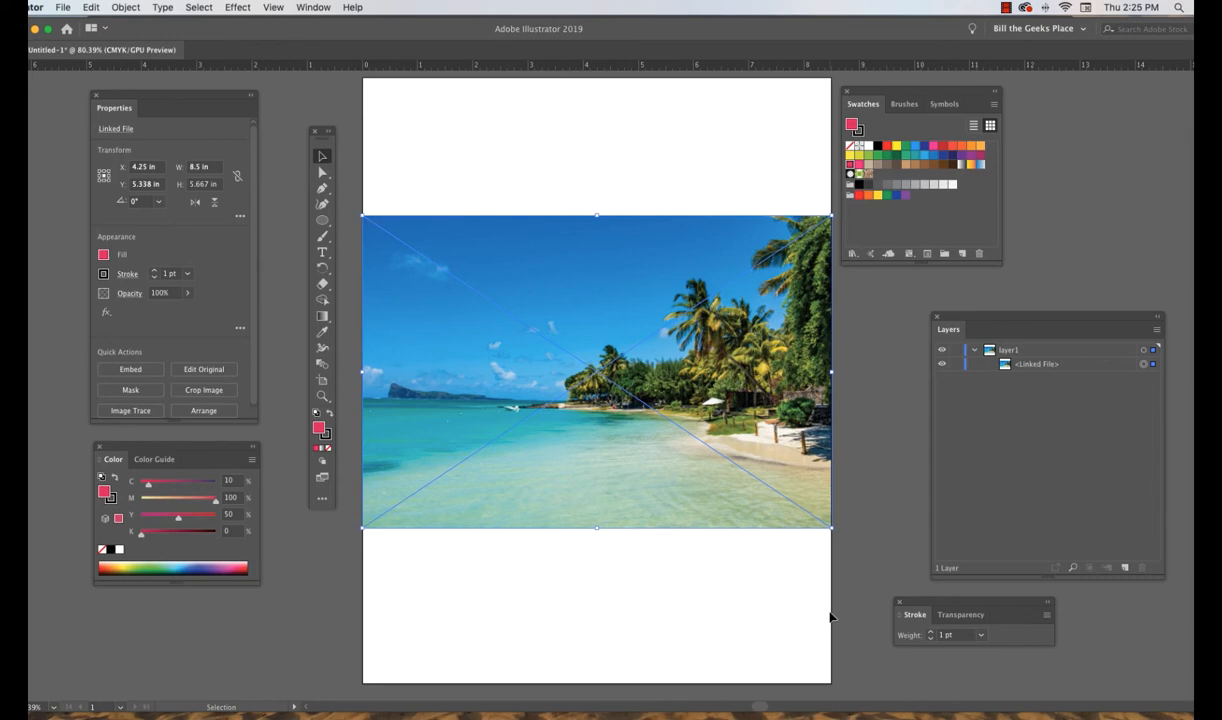
Collapse layer1 in the repositioned Layers panel and set the layer's colour to Yellow
left_click(976, 351)
left_click_drag(985, 322, 939, 316)
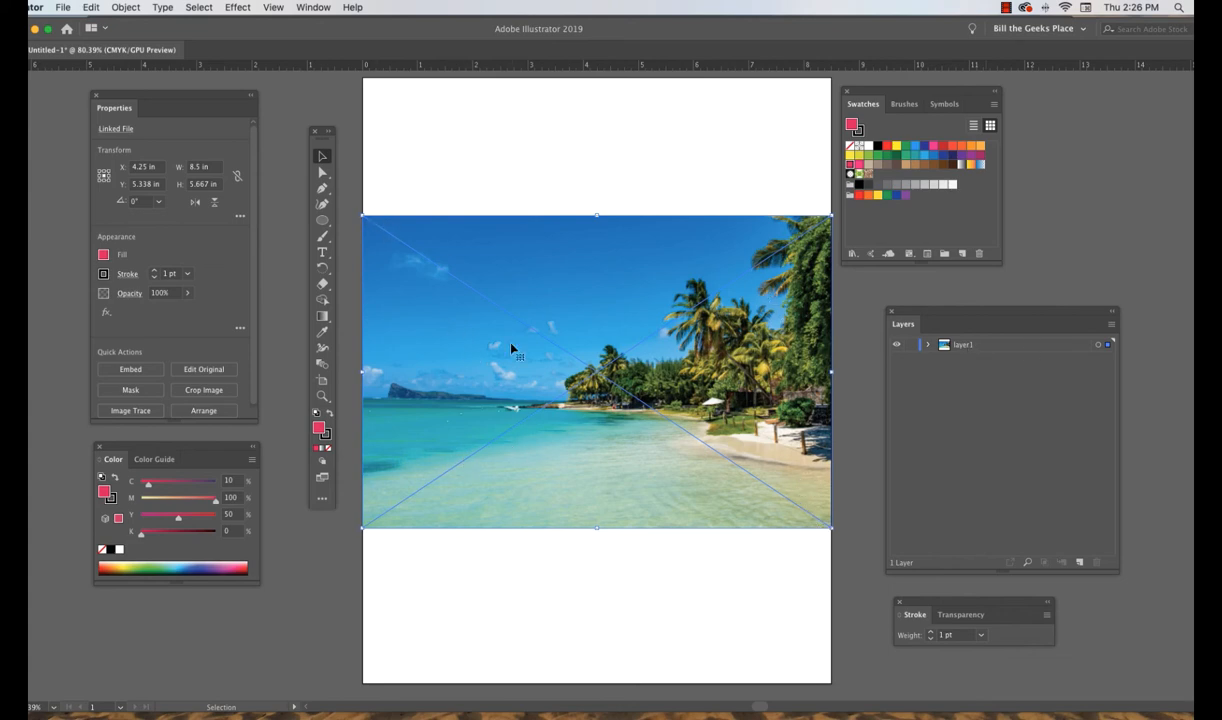
double_click(1053, 345)
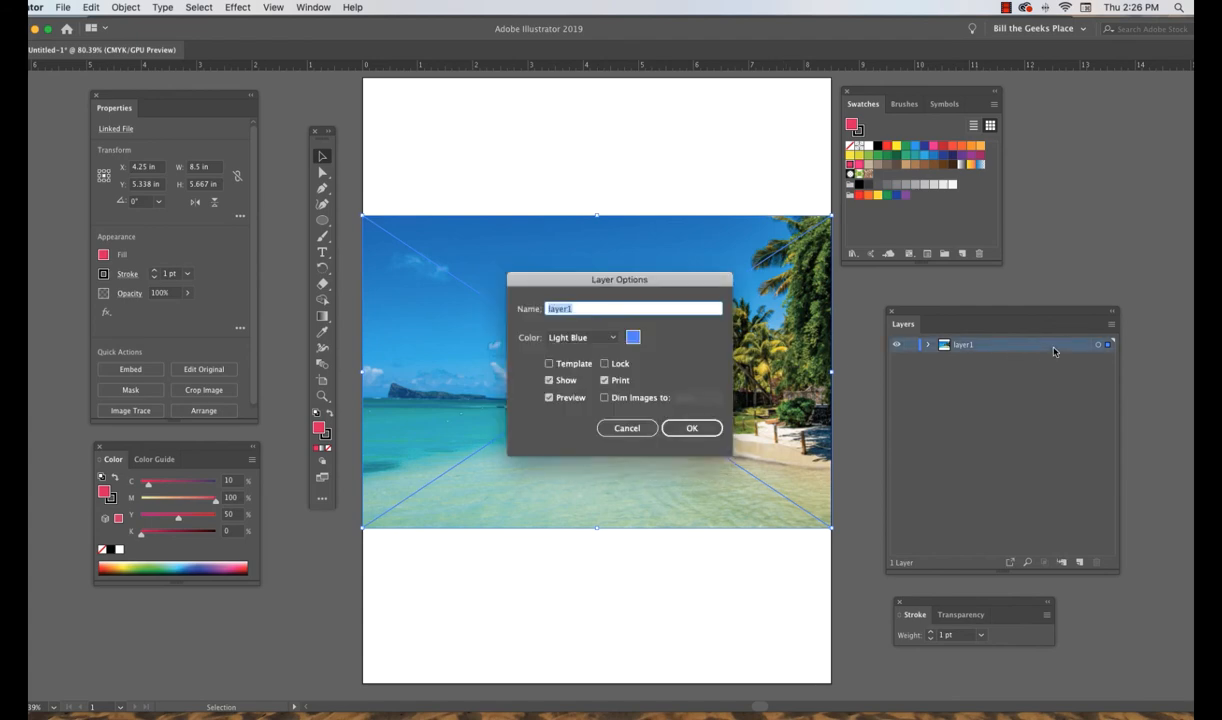
left_click(613, 338)
left_click(580, 439)
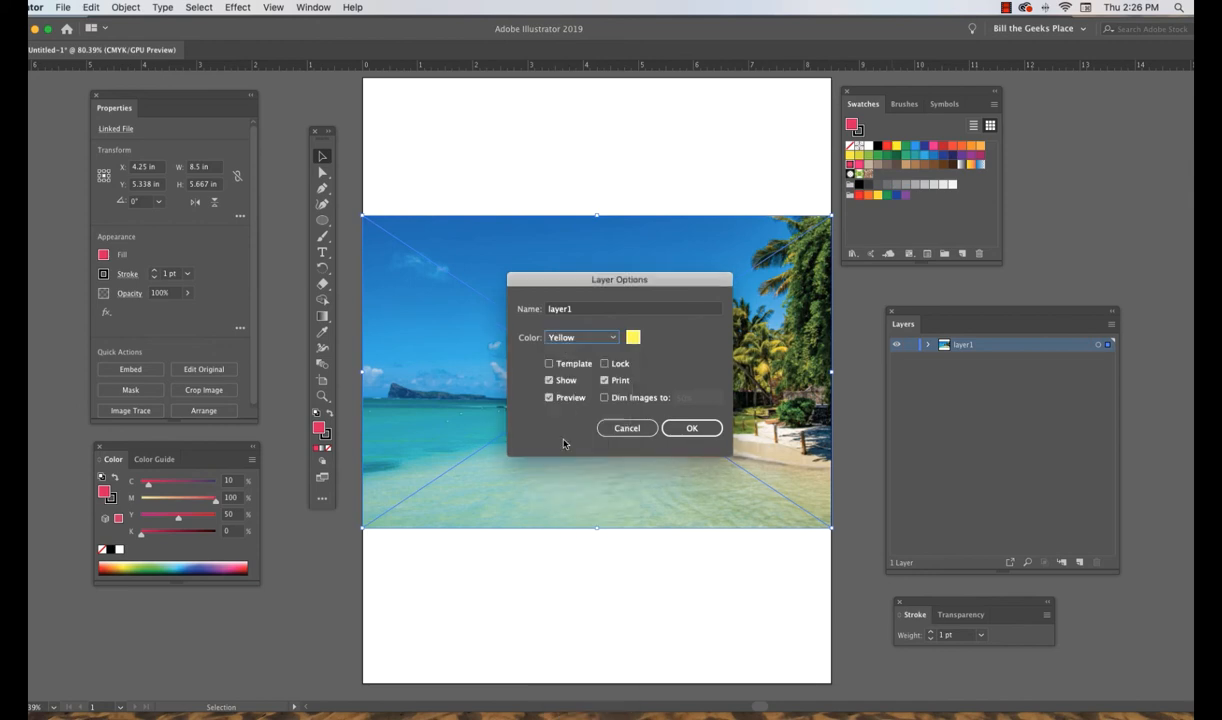
left_click(701, 428)
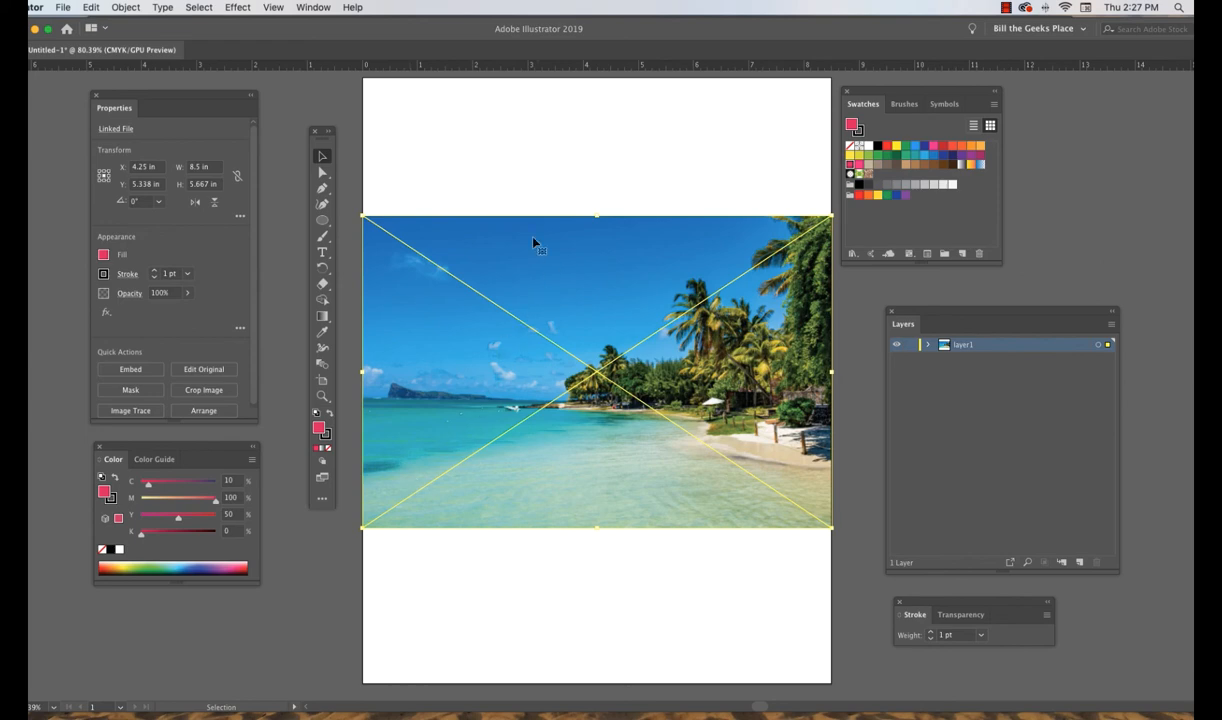
Close and reopen the Properties panel and embed the linked beach photo in the document
left_click(96, 95)
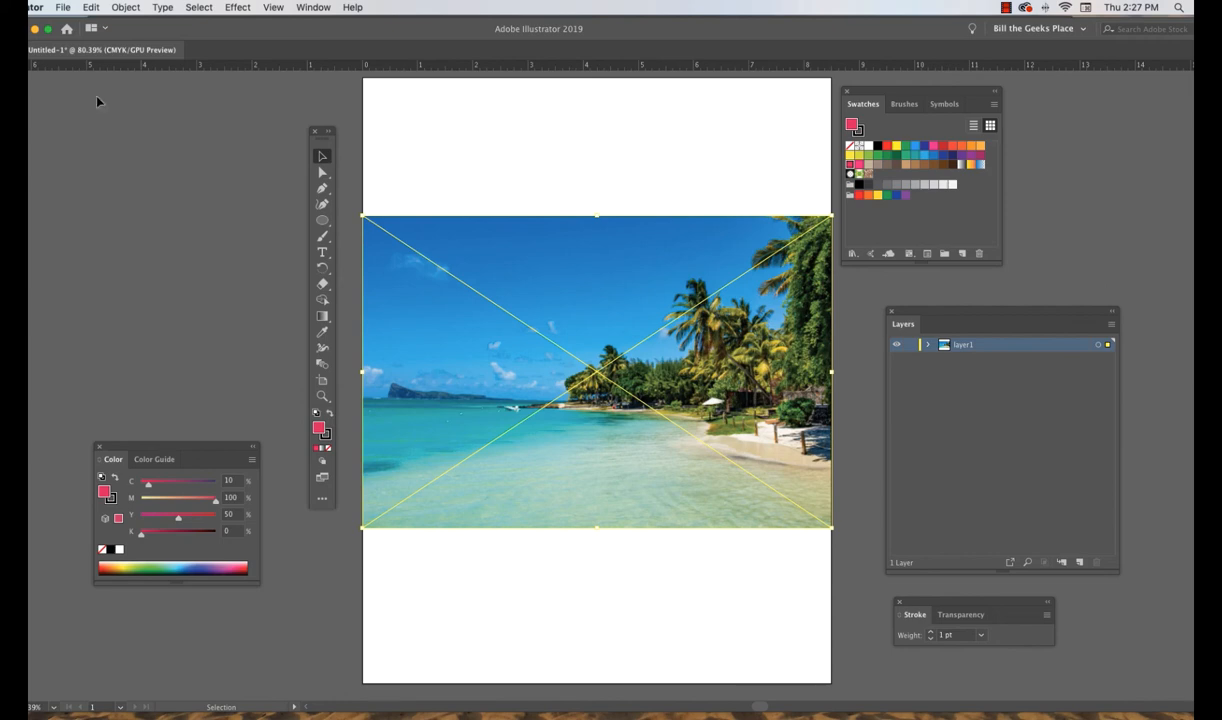
left_click(313, 8)
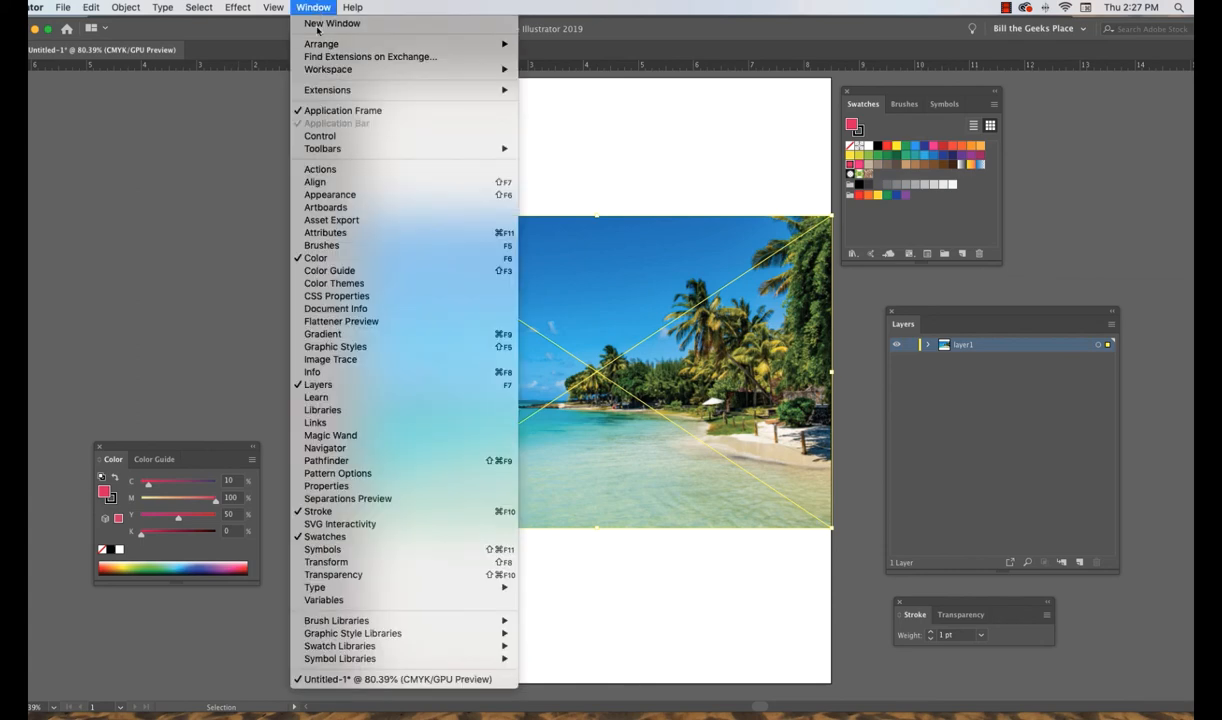
left_click(326, 486)
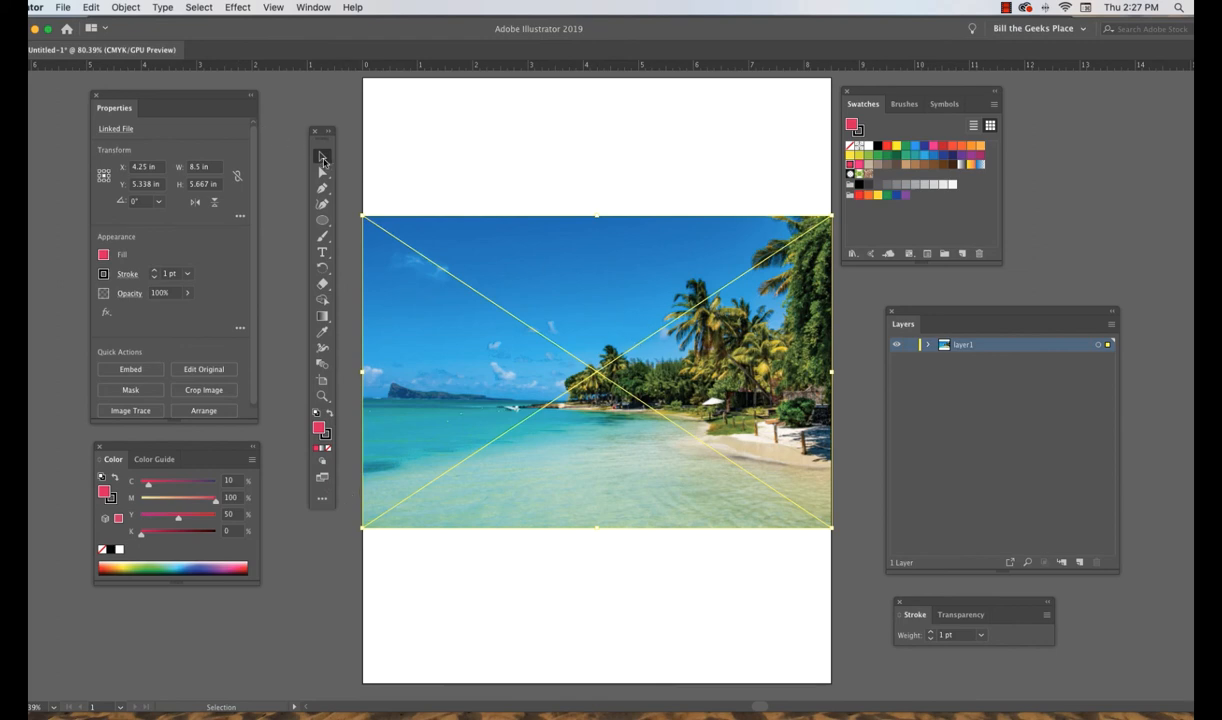
left_click(133, 372)
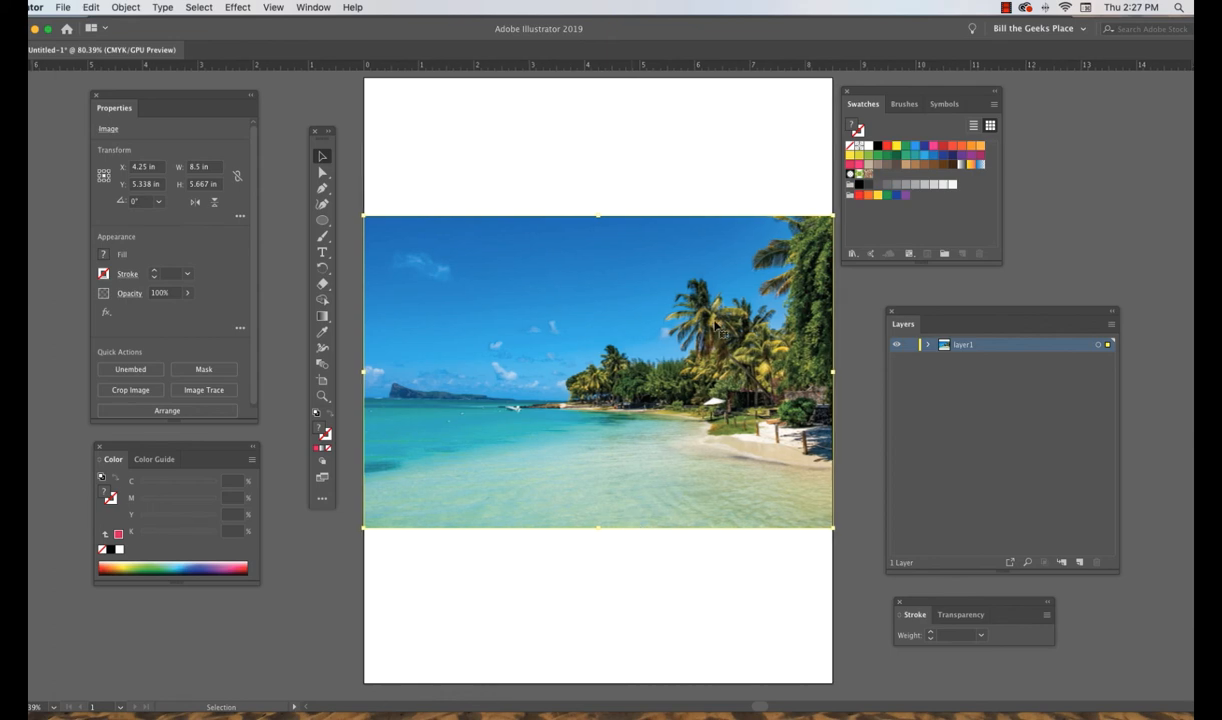
Place coupleInBlack.png as a linked image over the beach photo, about 4.93 in wide and 7.37 in high
left_click(63, 8)
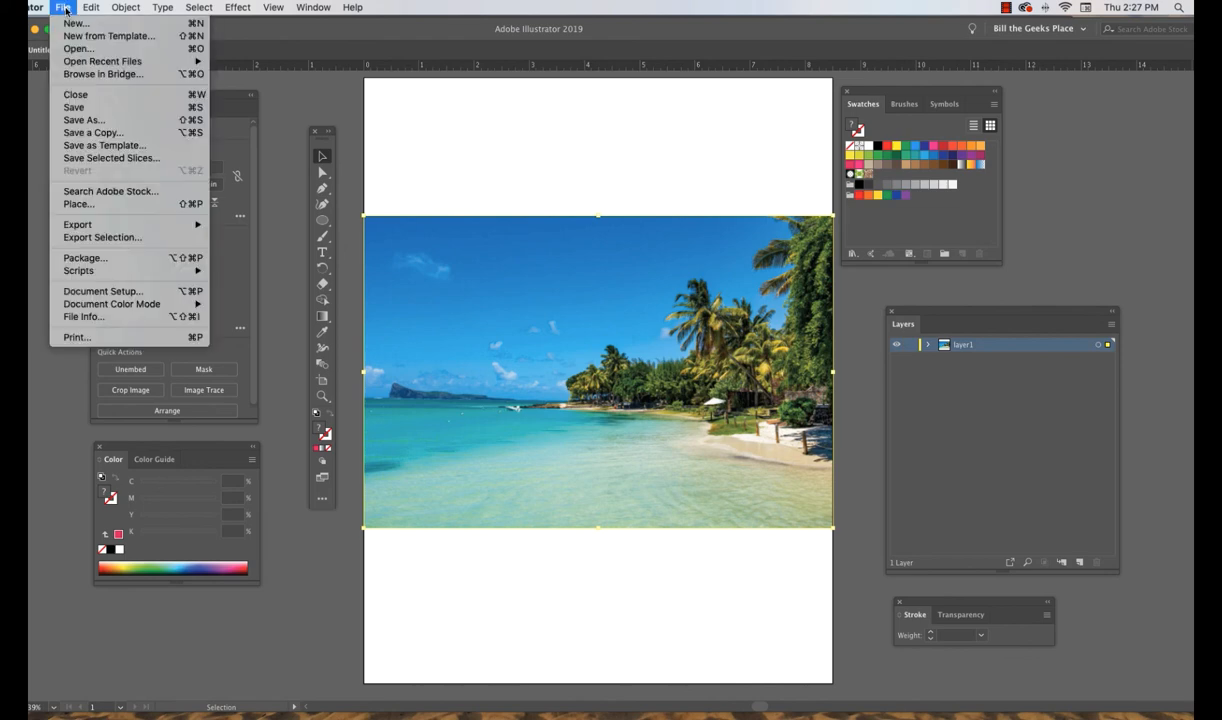
left_click(76, 205)
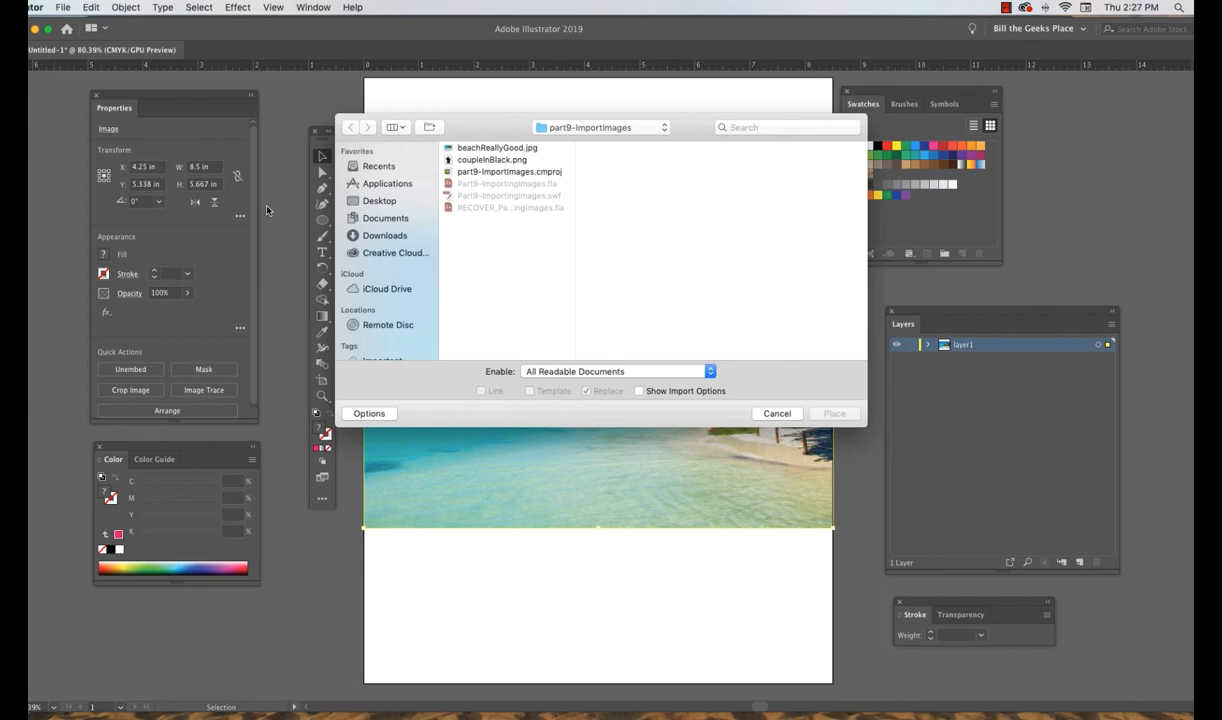
left_click(452, 160)
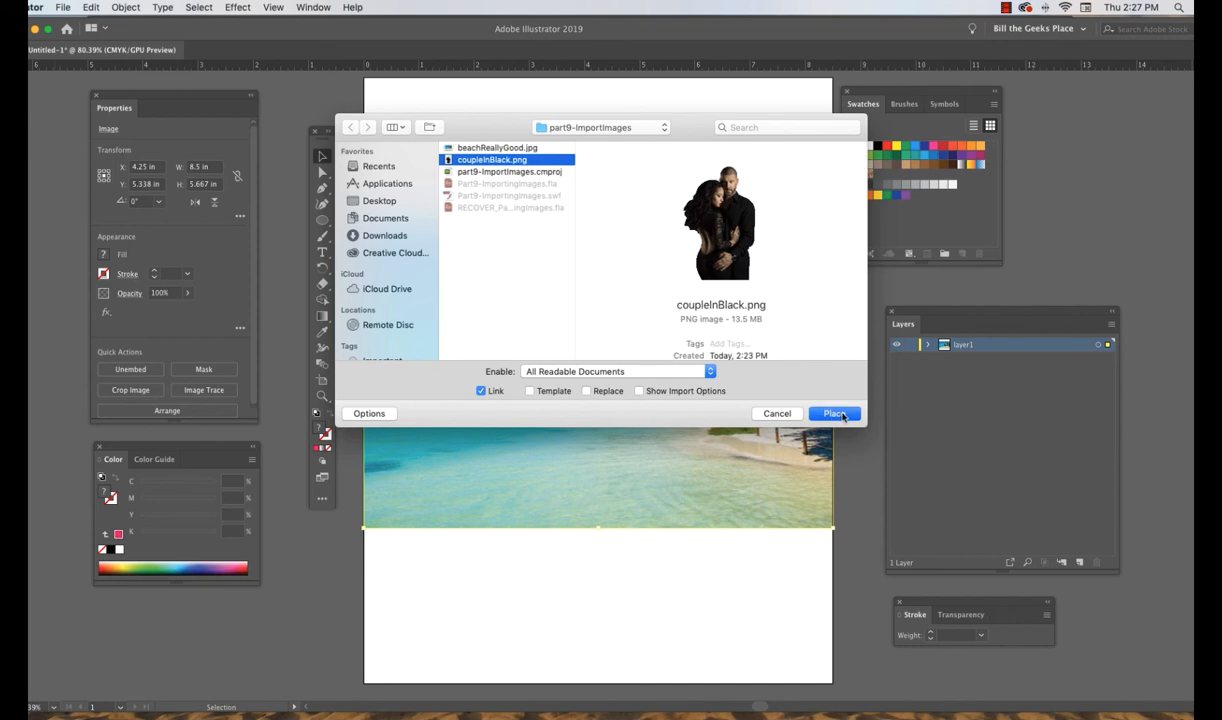
left_click(834, 413)
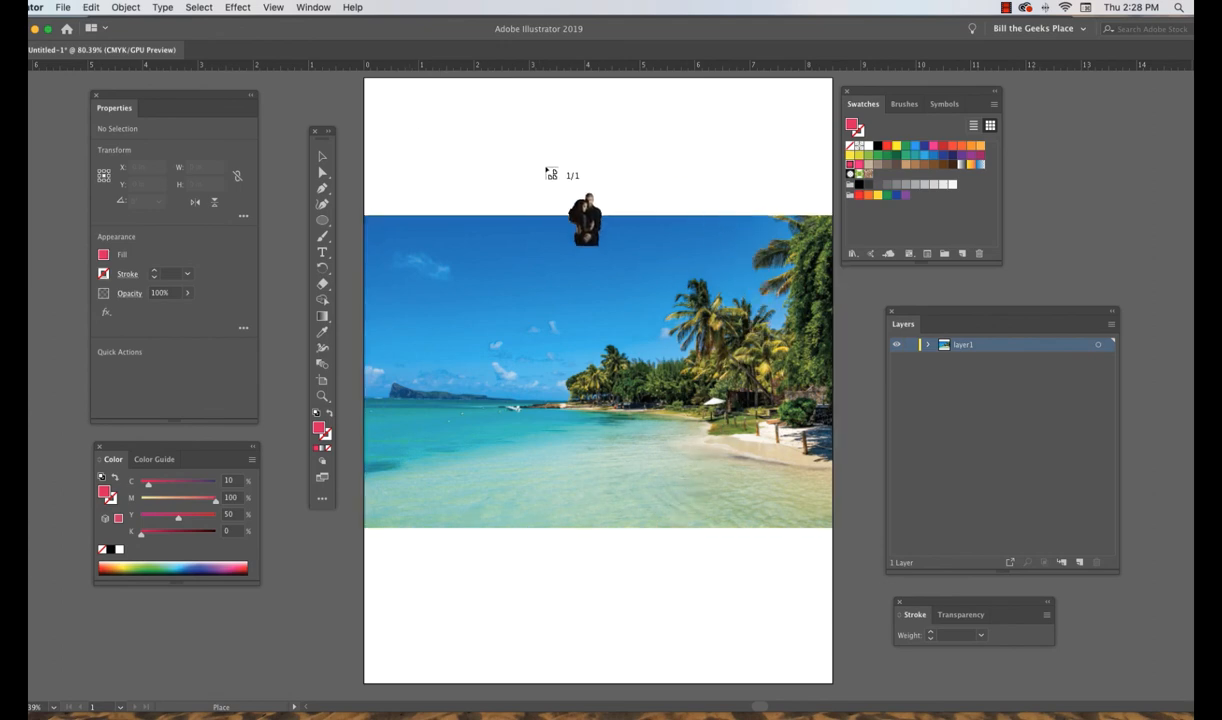
mouse_move(572, 357)
left_mouse_down()
mouse_move(682, 540)
mouse_move(735, 598)
mouse_move(701, 562)
mouse_move(715, 581)
left_mouse_up()
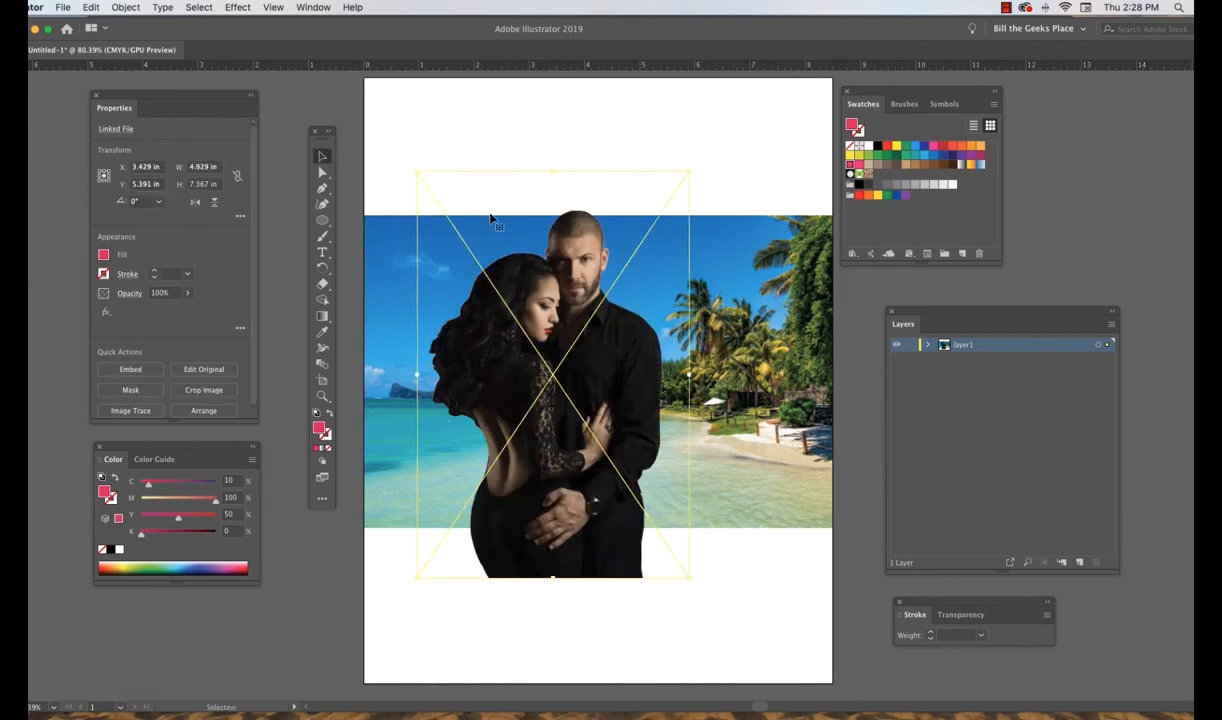
Reposition the couple image to about X 4.745 in, Y 5.005 in over the beach photo and embed it
left_click_drag(575, 250, 652, 282)
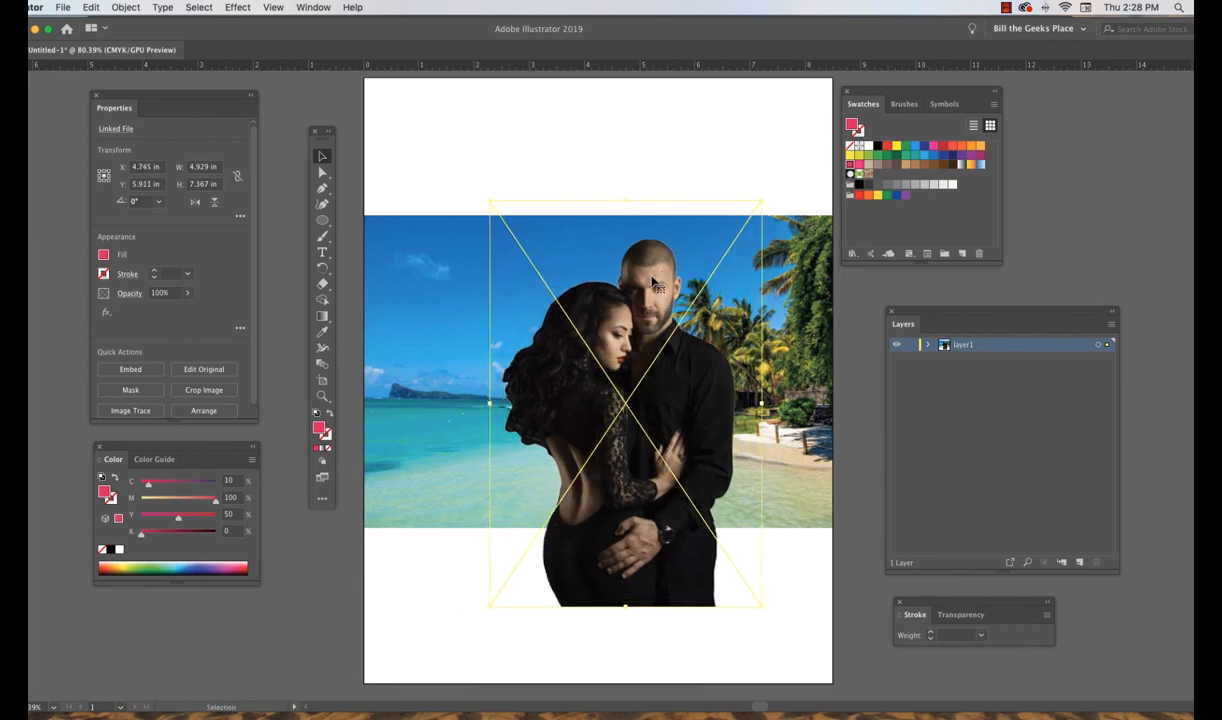
left_click_drag(652, 283, 650, 229)
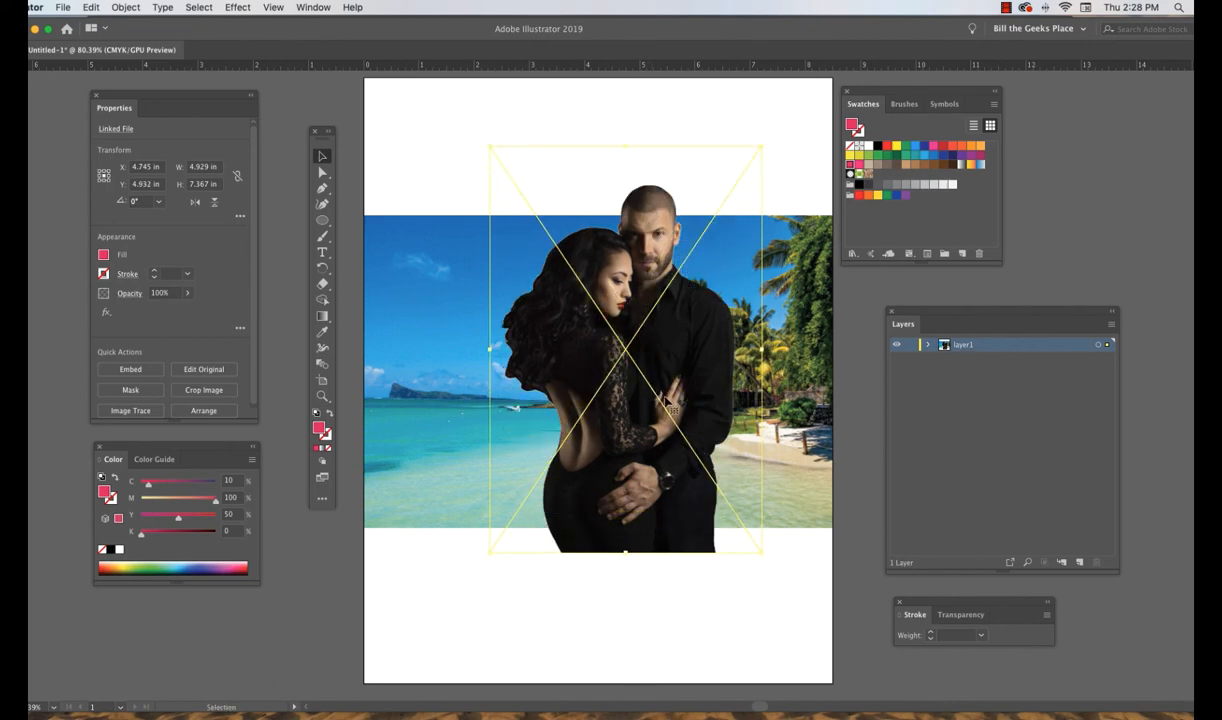
left_click(127, 371)
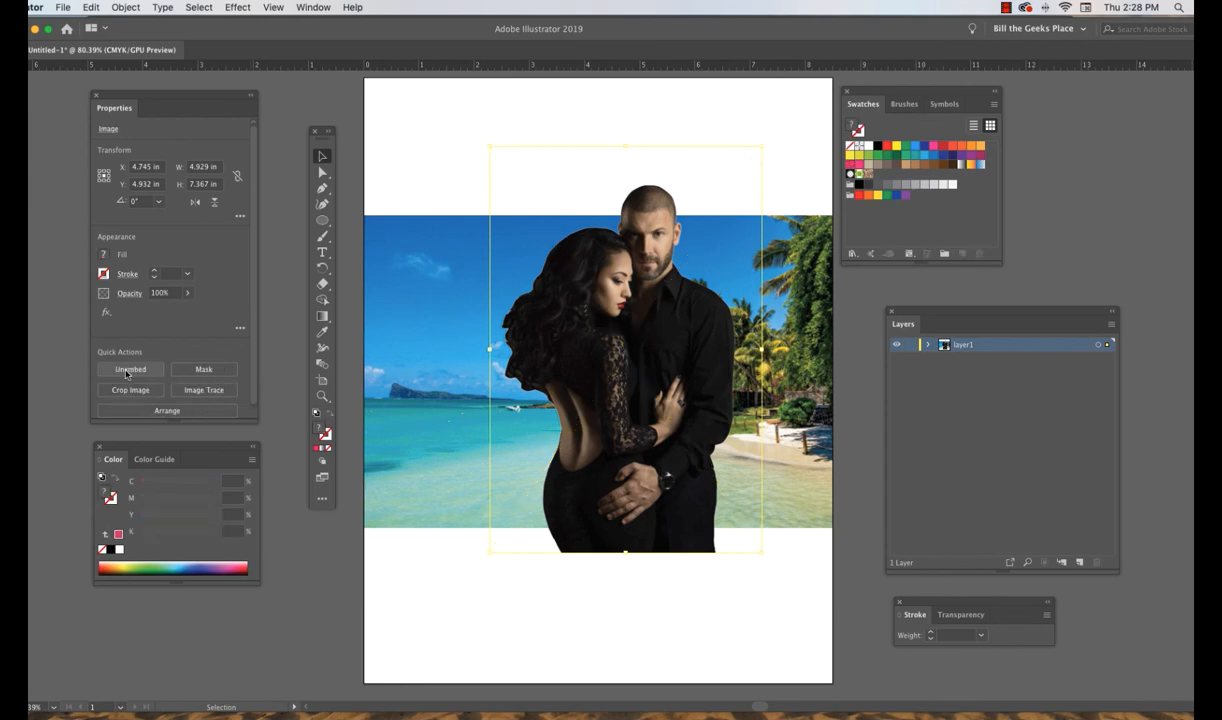
left_click(428, 109)
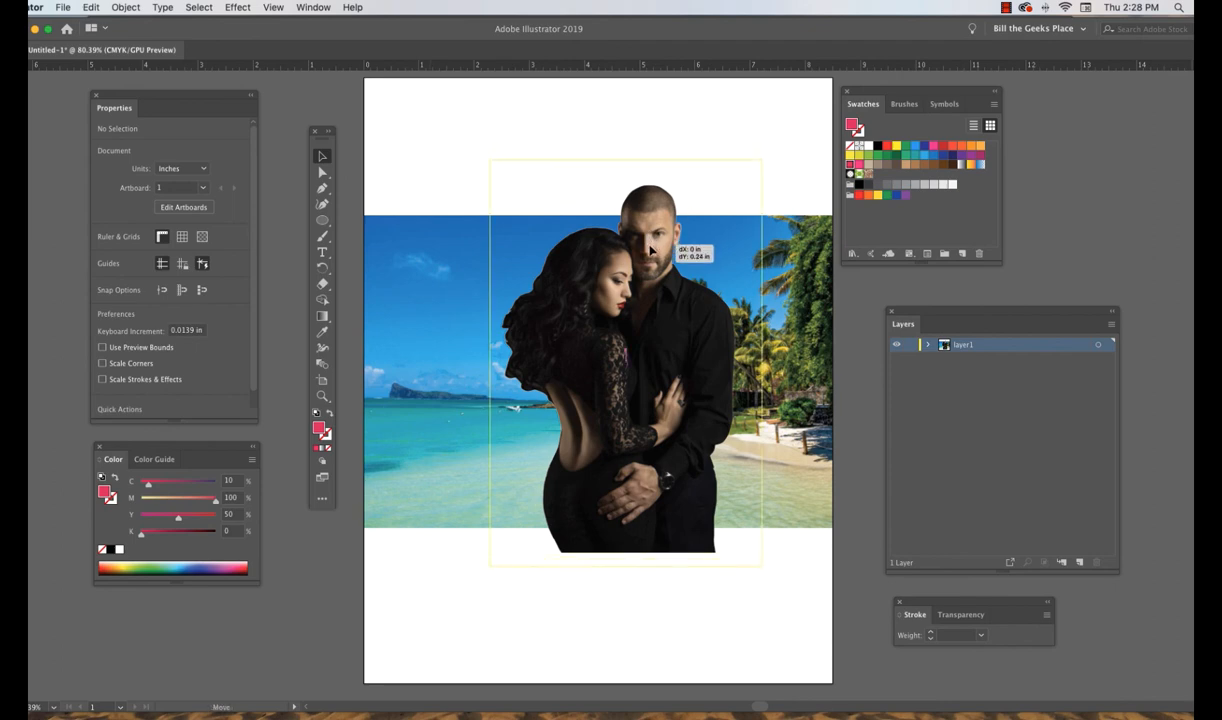
left_click_drag(648, 234, 648, 238)
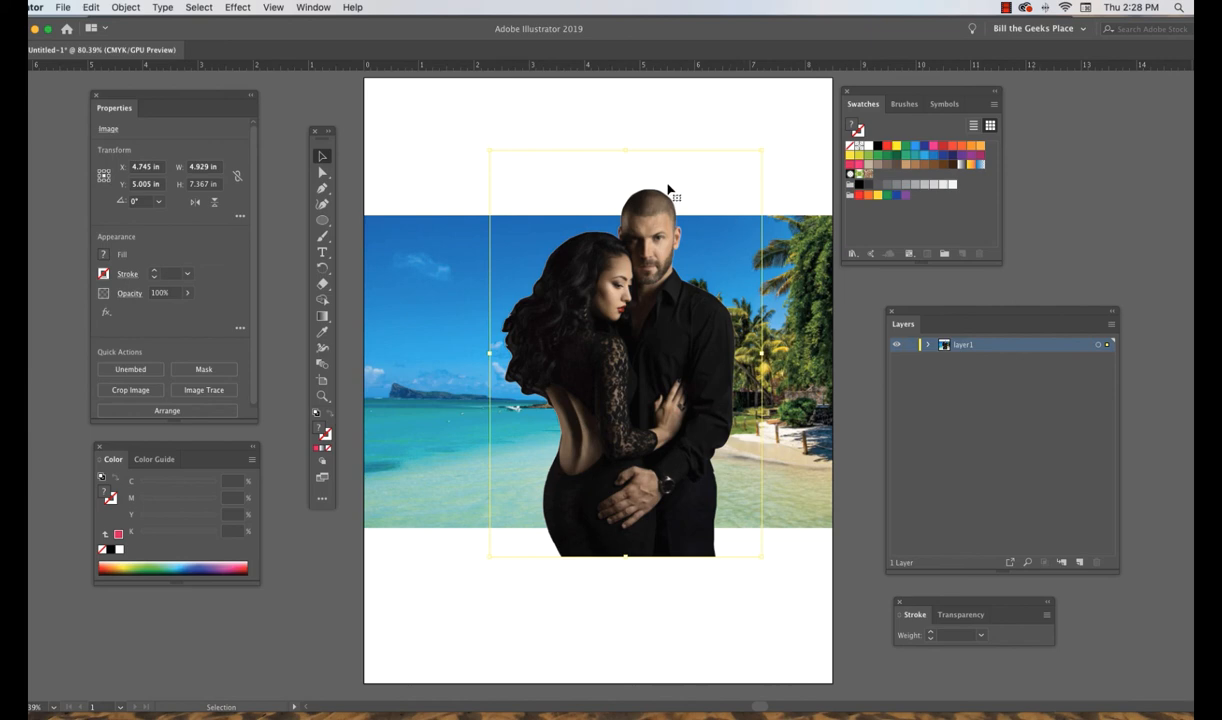
Examine the couple's faces and cut-out edges against the beach background at 150% zoom
left_click(322, 395)
left_click(624, 381)
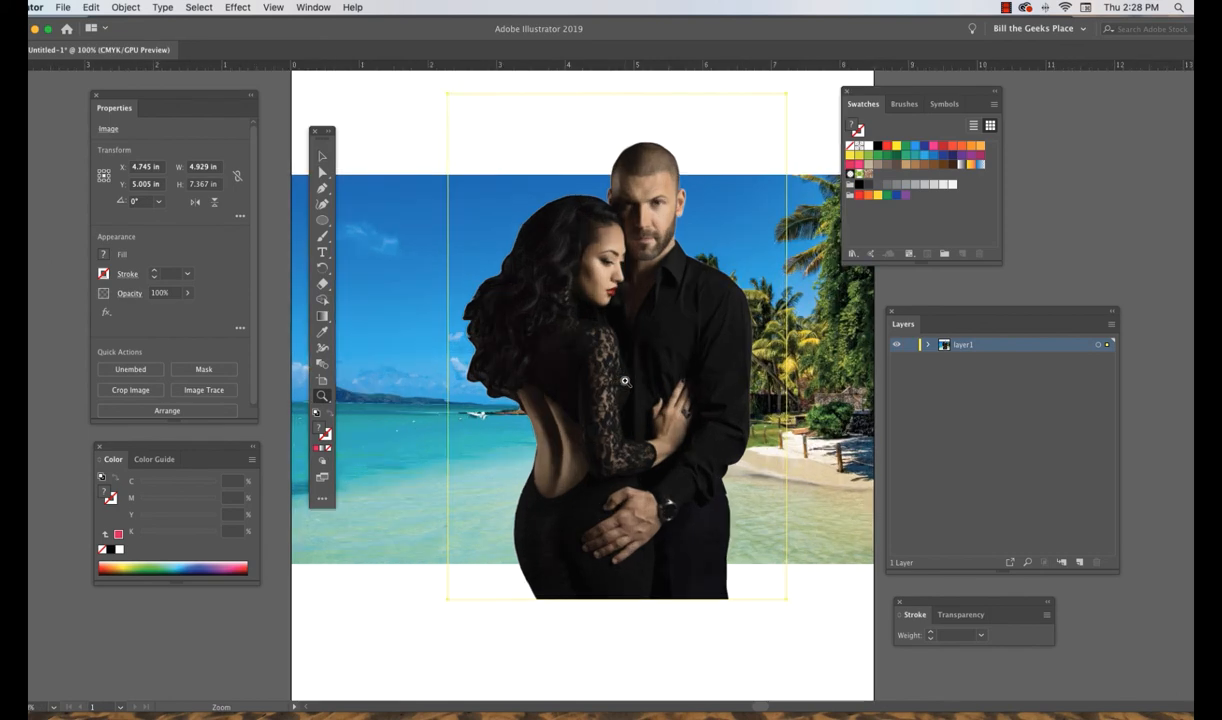
left_click(624, 381)
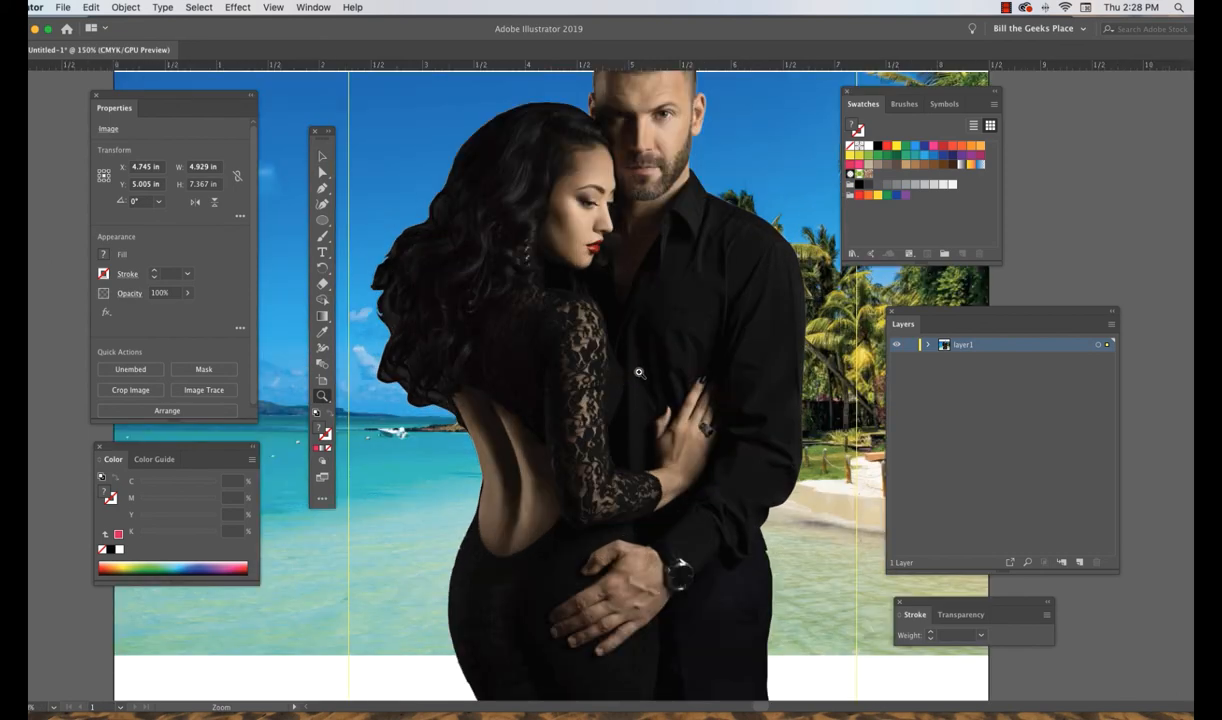
left_click(325, 396)
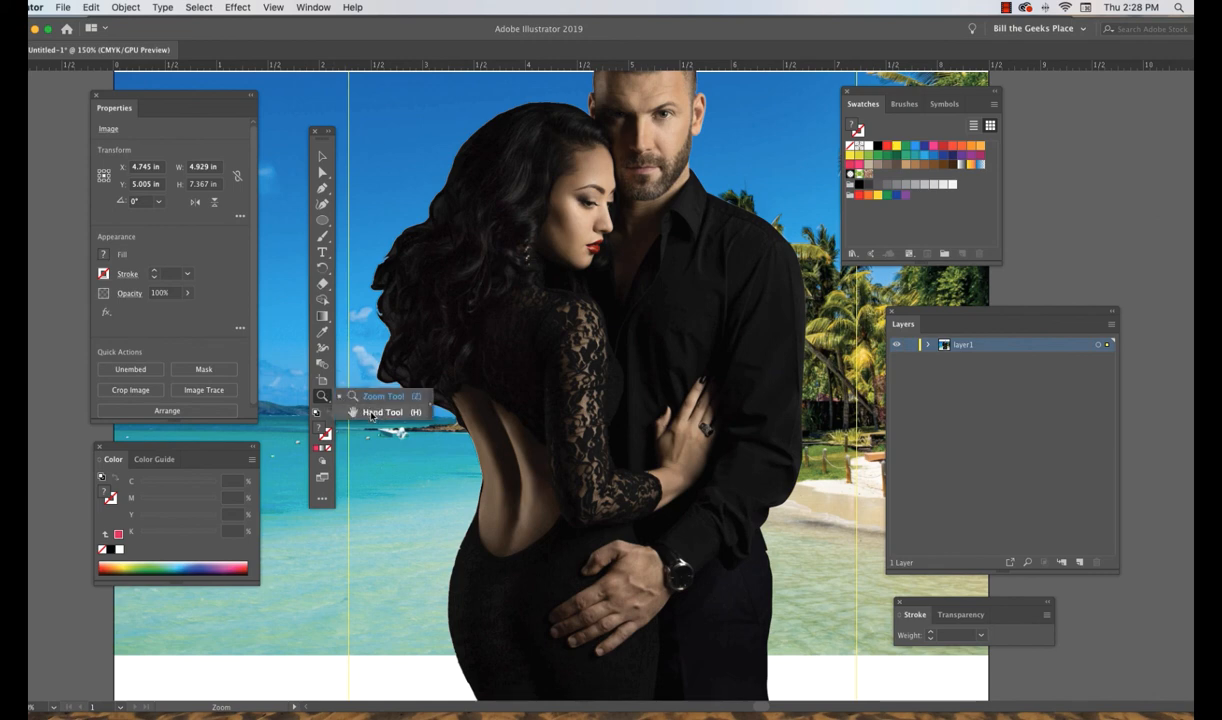
left_click(360, 411)
left_click_drag(607, 203, 623, 245)
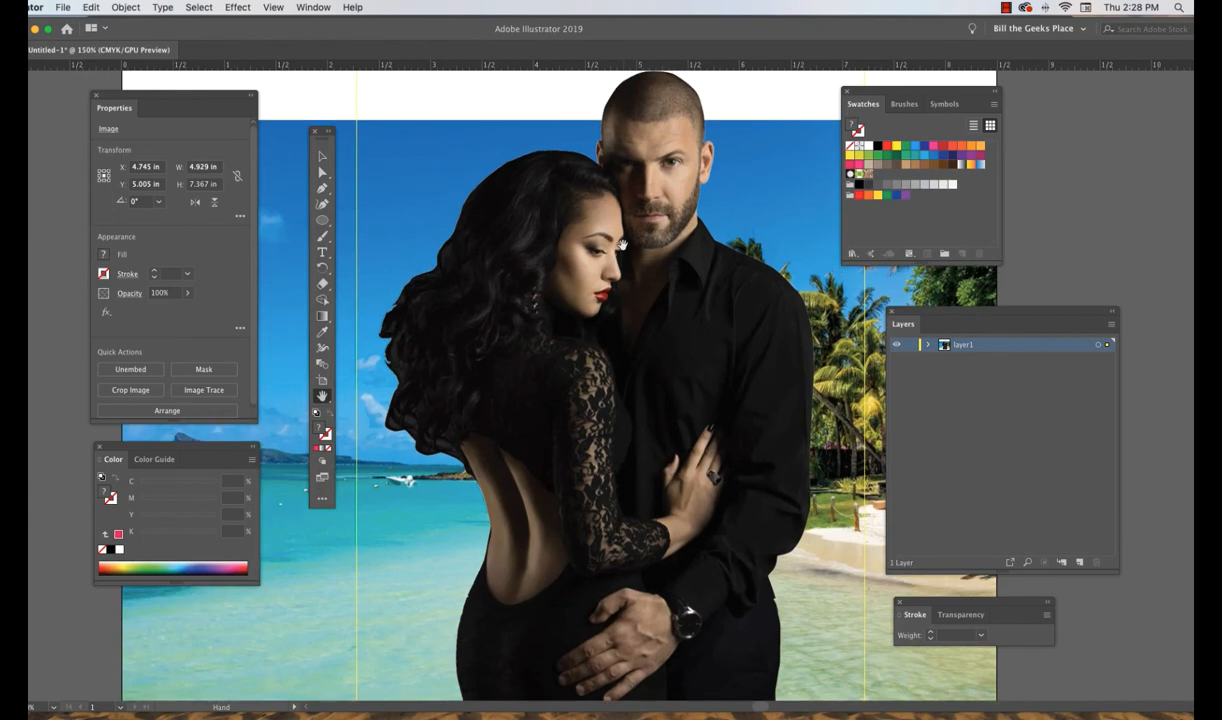